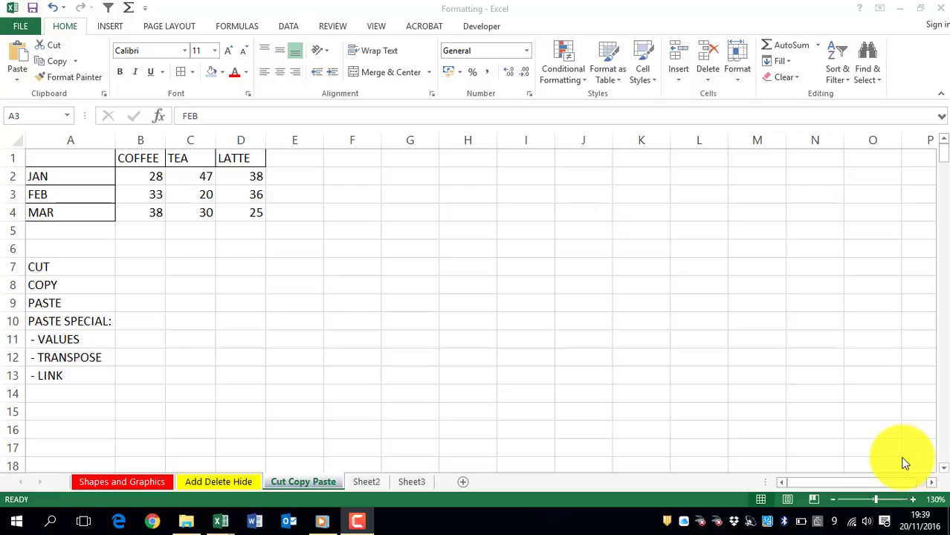
left_click(151, 165)
left_click(151, 158)
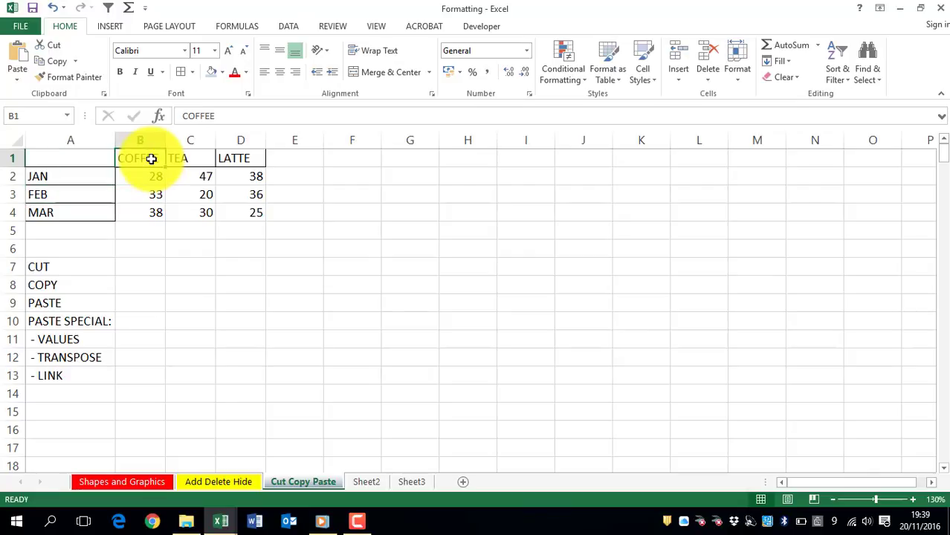
left_click(142, 180)
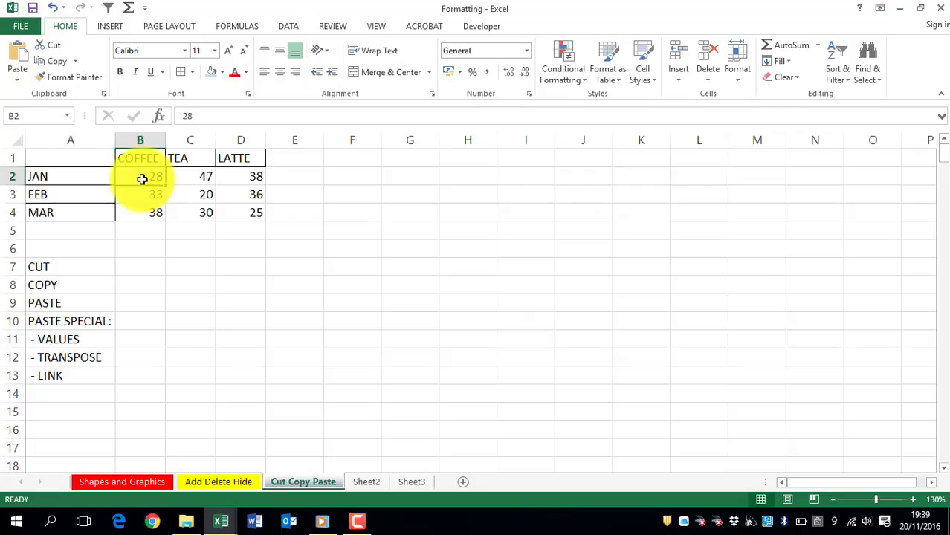
- Cut the monthly drinks table in A1:D4, paste it starting at F1, and undo the move
left_click_drag(70, 157, 242, 217)
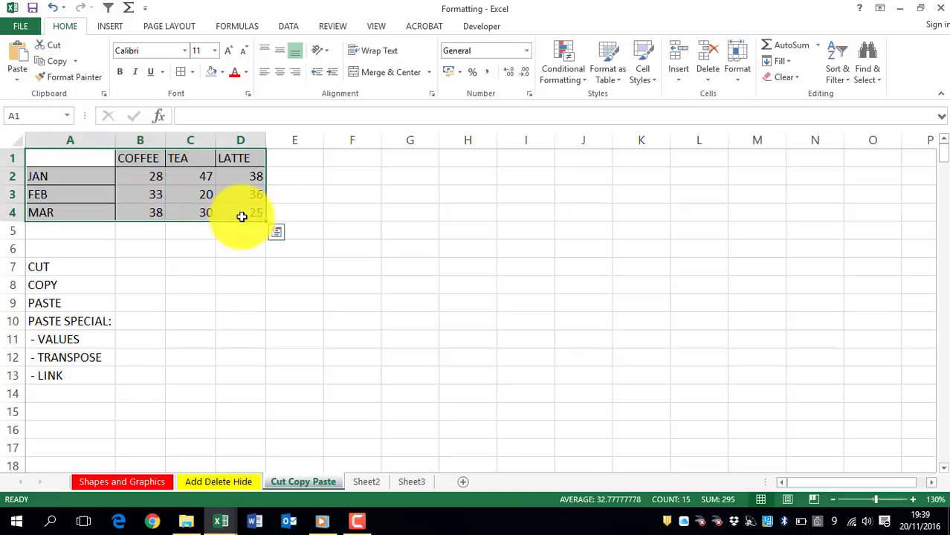
right_click(148, 169)
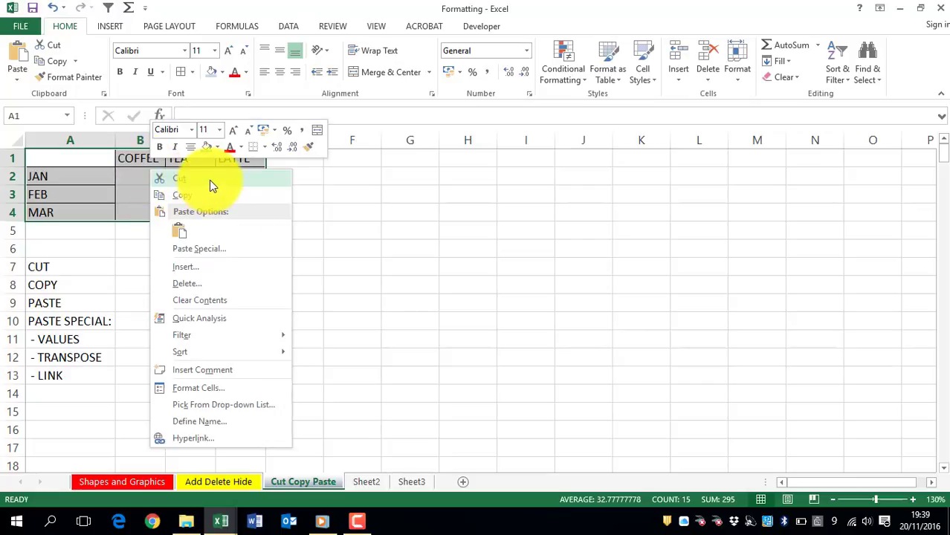
left_click(52, 163)
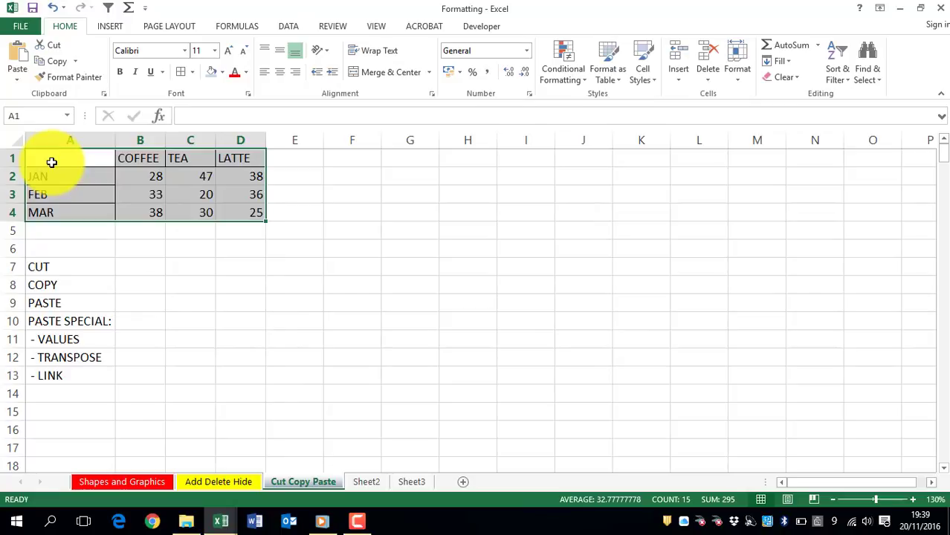
key("ctrl+x")
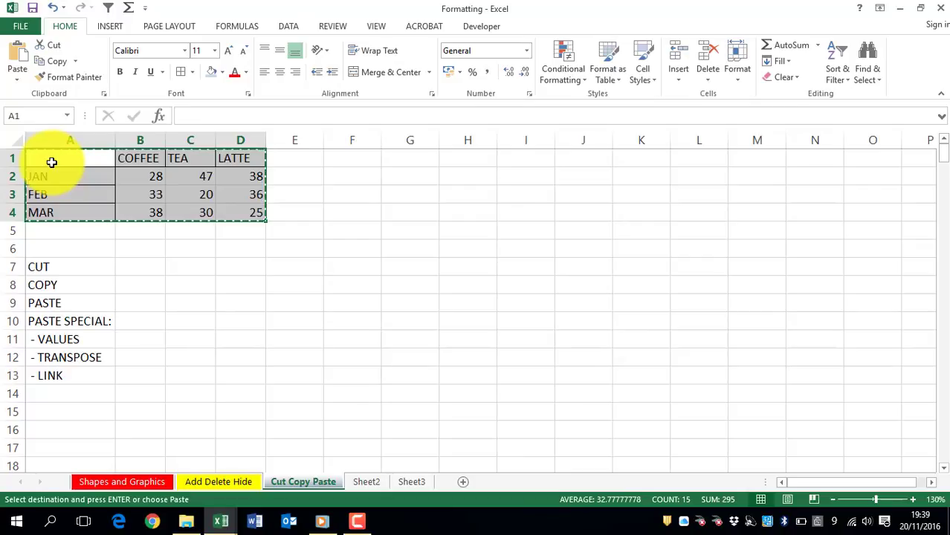
left_click(352, 158)
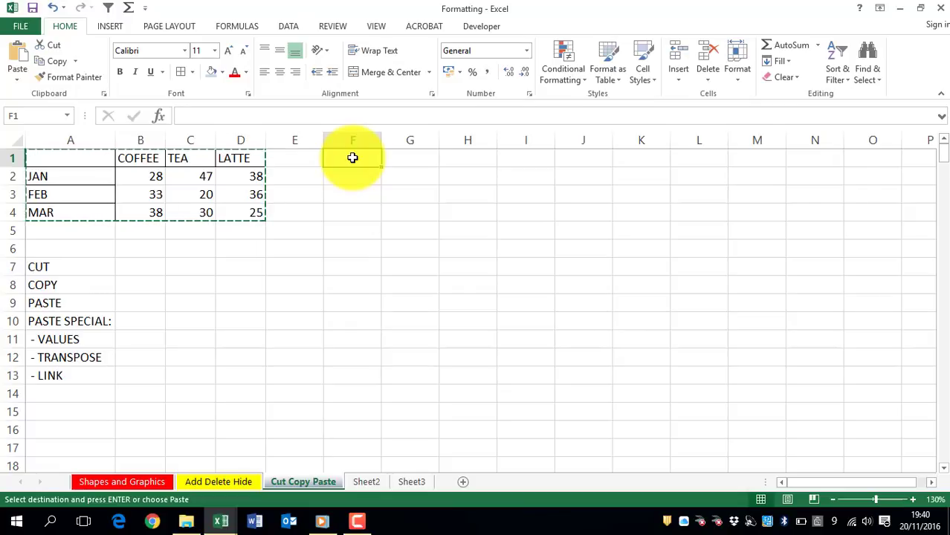
right_click(353, 158)
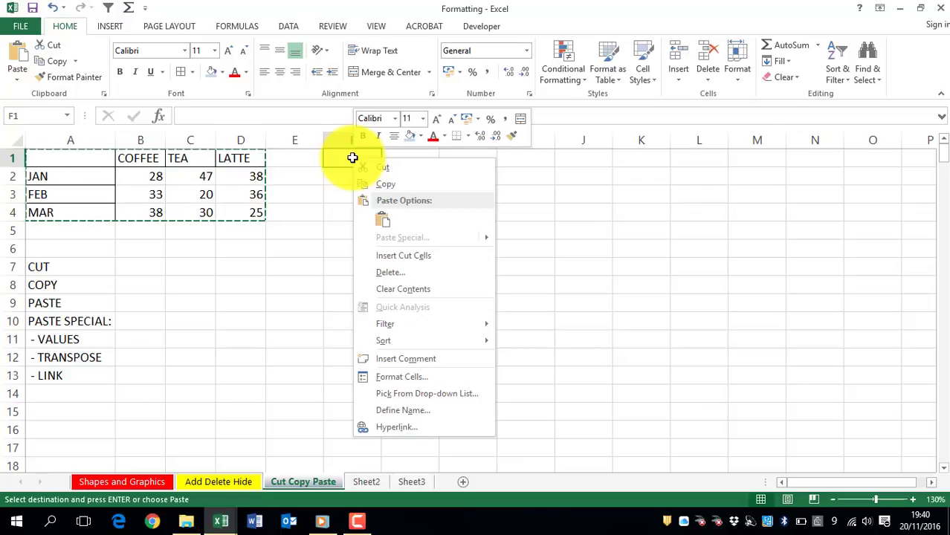
left_click(352, 158)
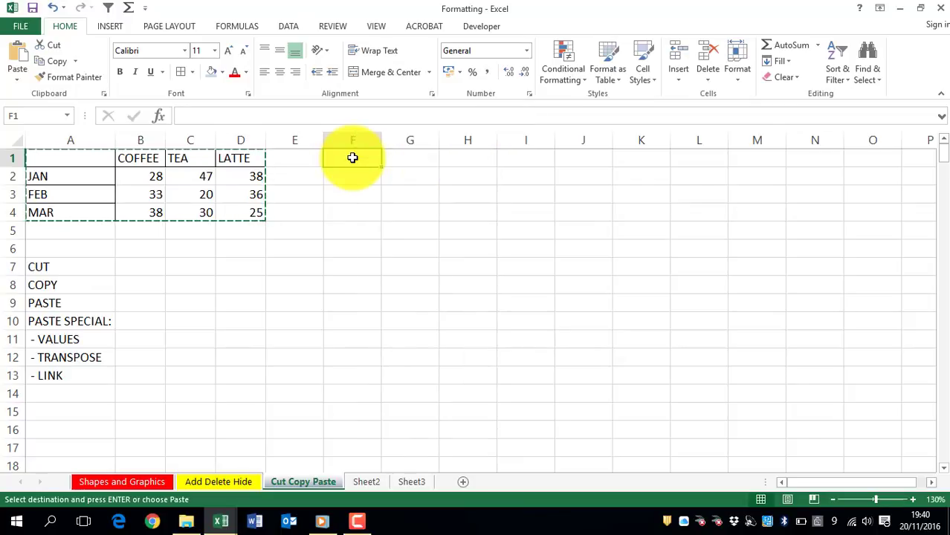
key("ctrl+v")
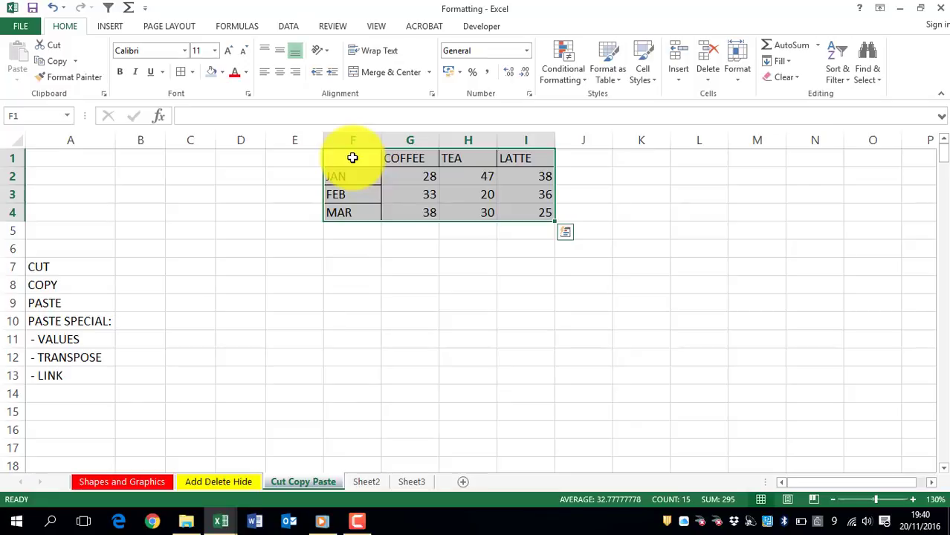
key("ctrl+z")
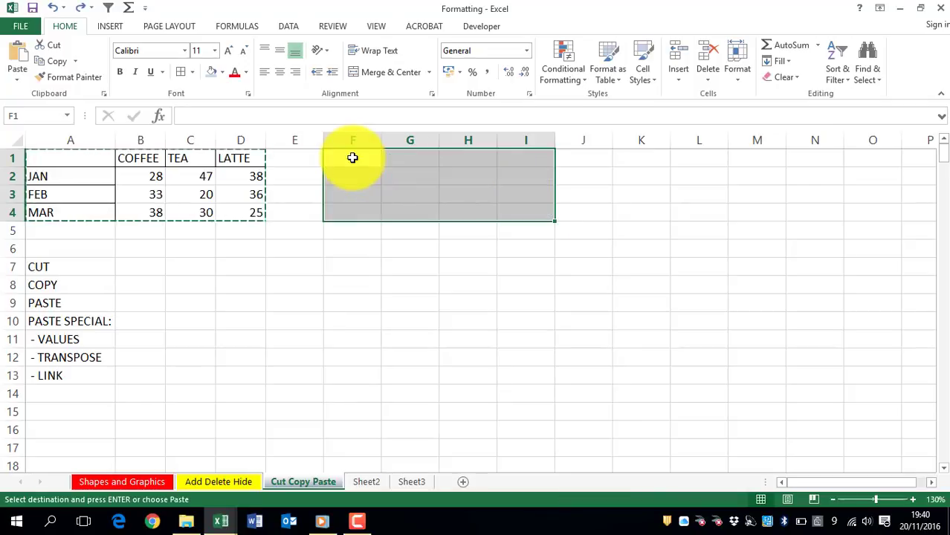
key("Escape")
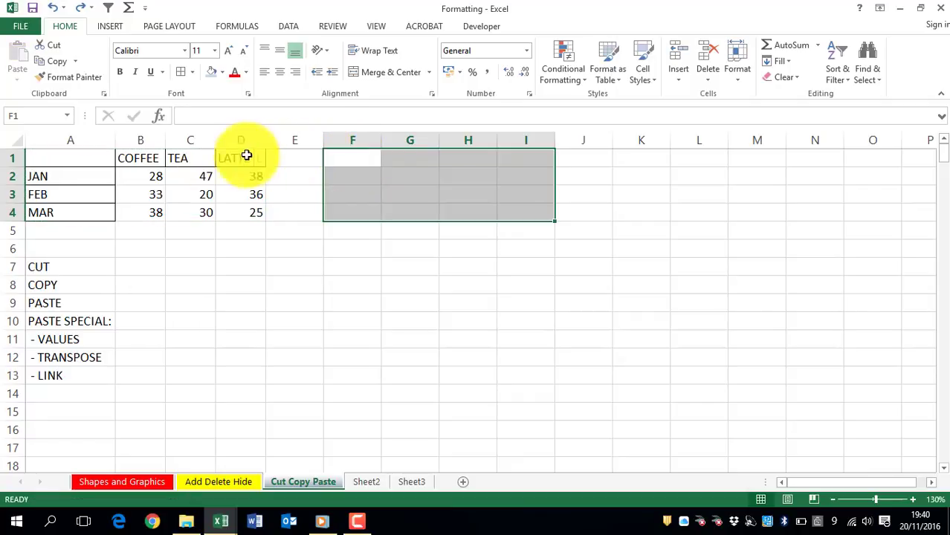
- Copy the monthly drinks table in A1:D4 to the range starting at F1, and undo the paste
left_click(75, 159)
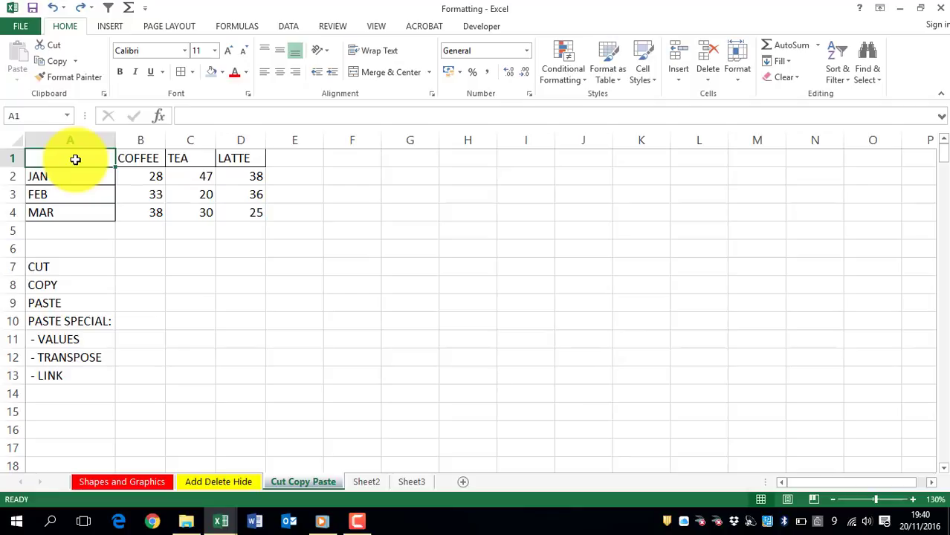
left_click_drag(76, 159, 250, 215)
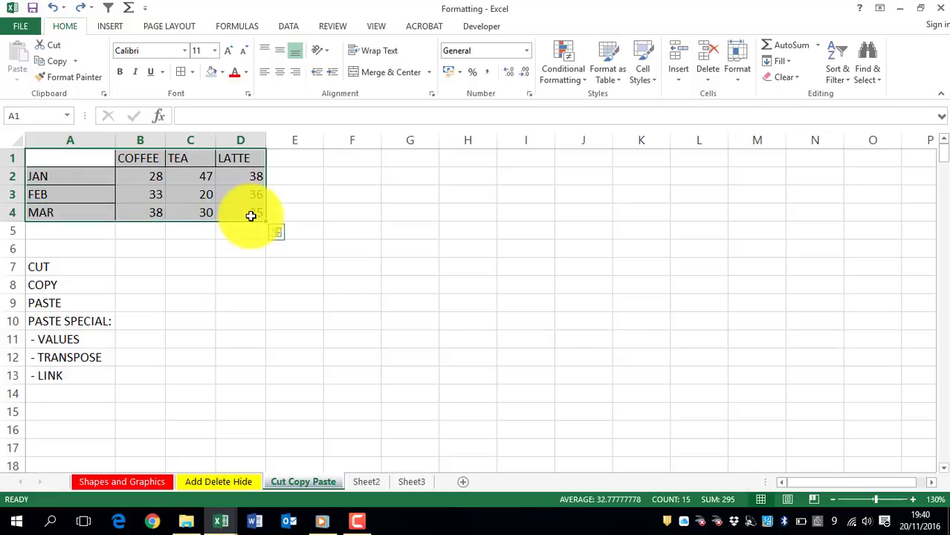
key("ctrl+c")
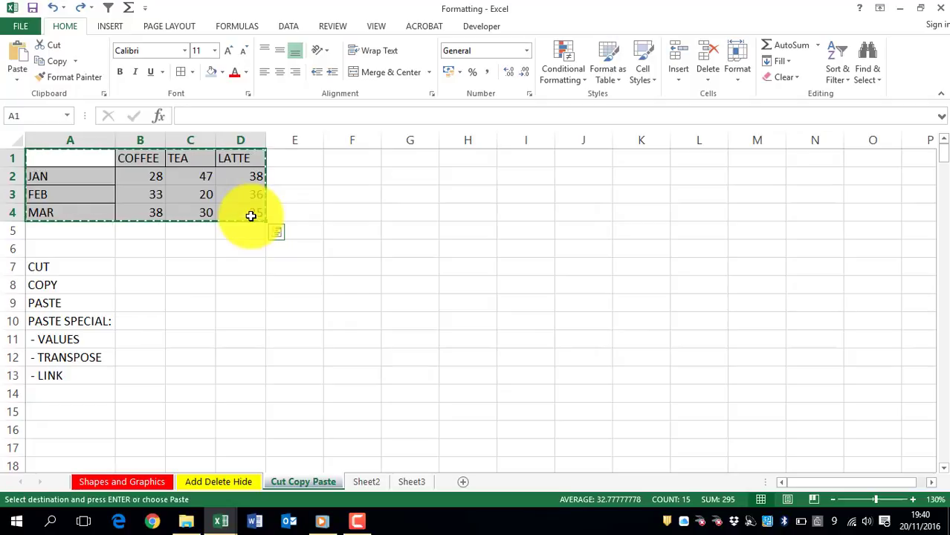
left_click(356, 156)
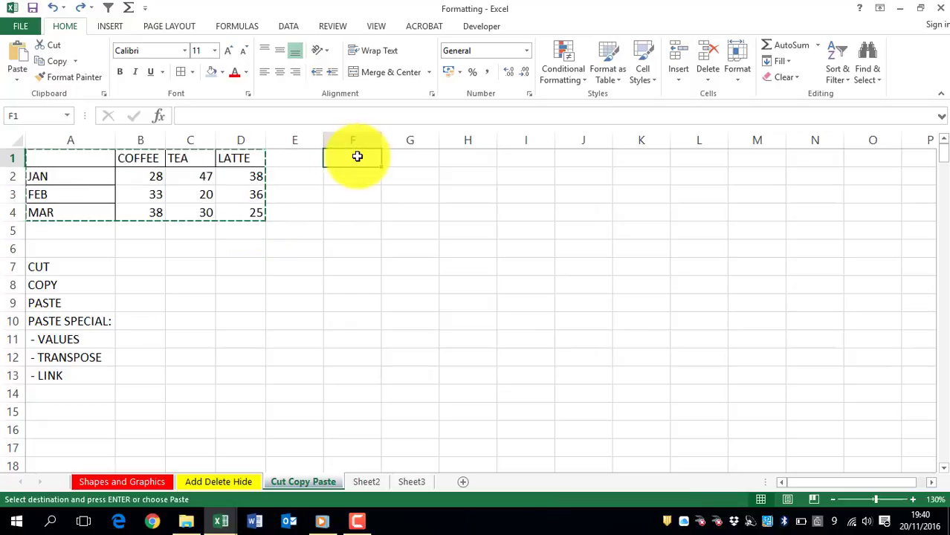
key("ctrl+v")
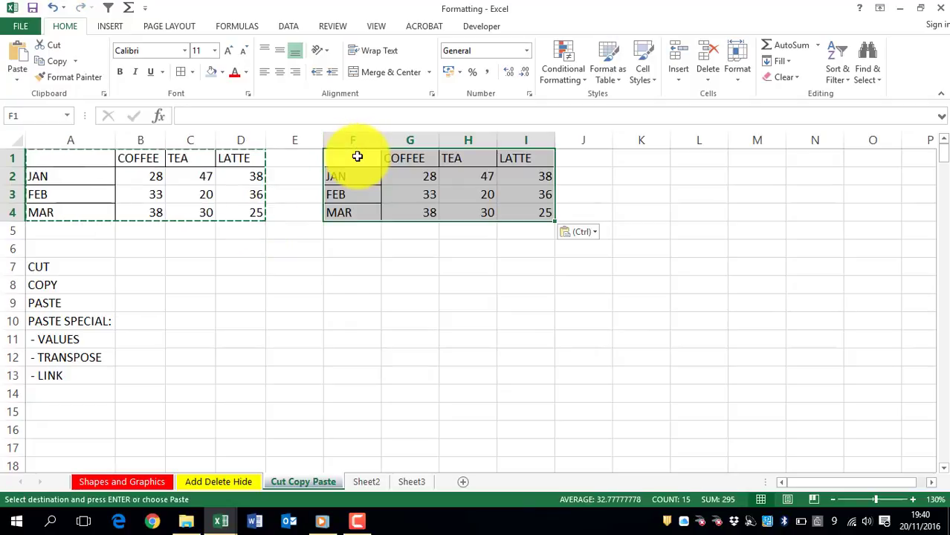
key("Escape")
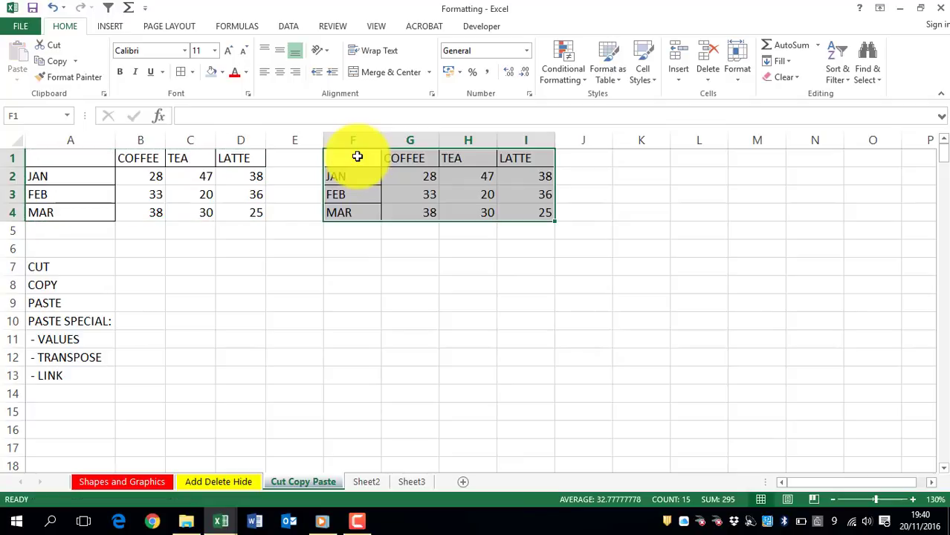
key("ctrl+c")
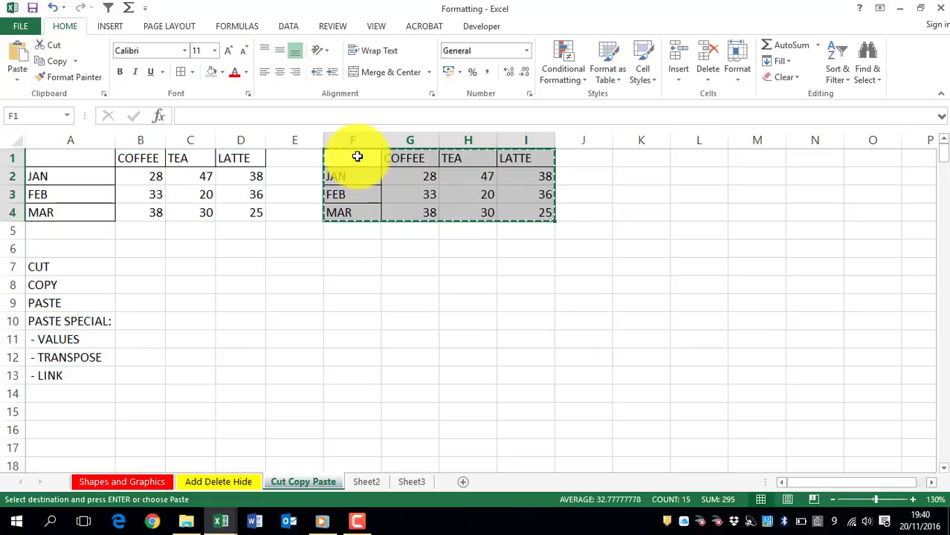
key("Escape")
key("ctrl+z")
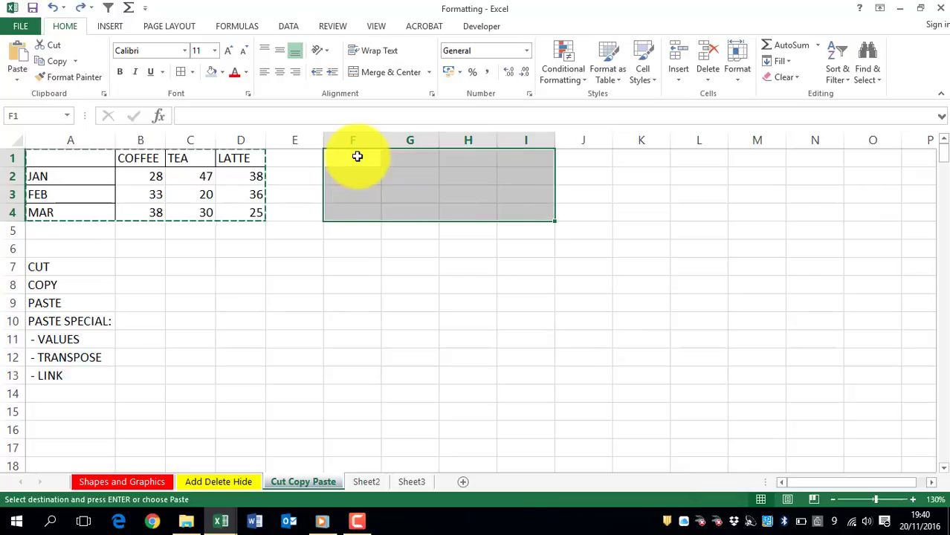
key("Escape")
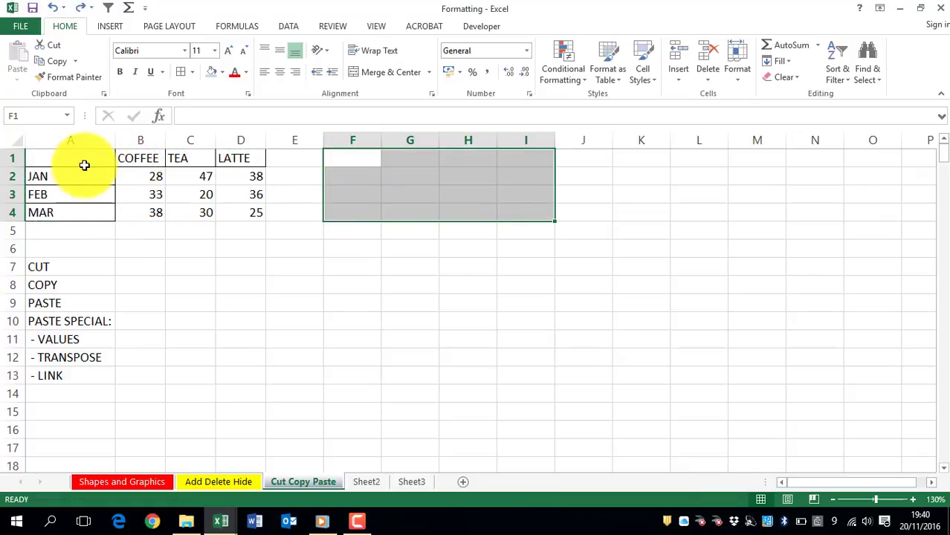
- Total the COFFEE column in B5 with a SUM formula over B2:B4
left_click(93, 180)
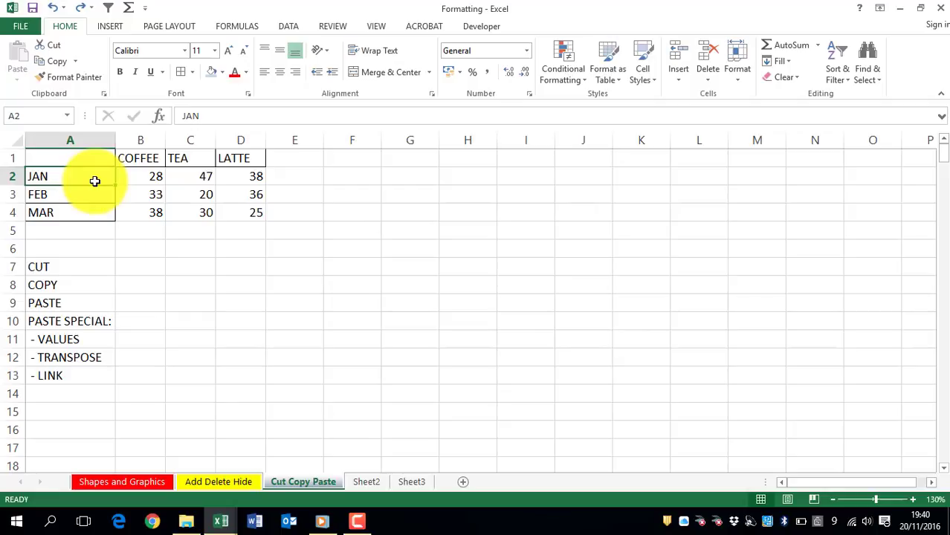
left_click(61, 340)
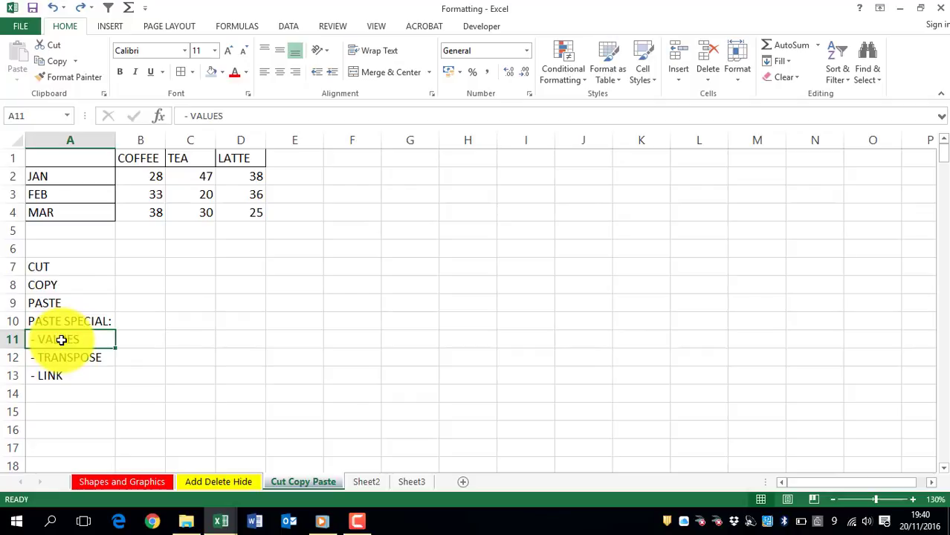
left_click(144, 226)
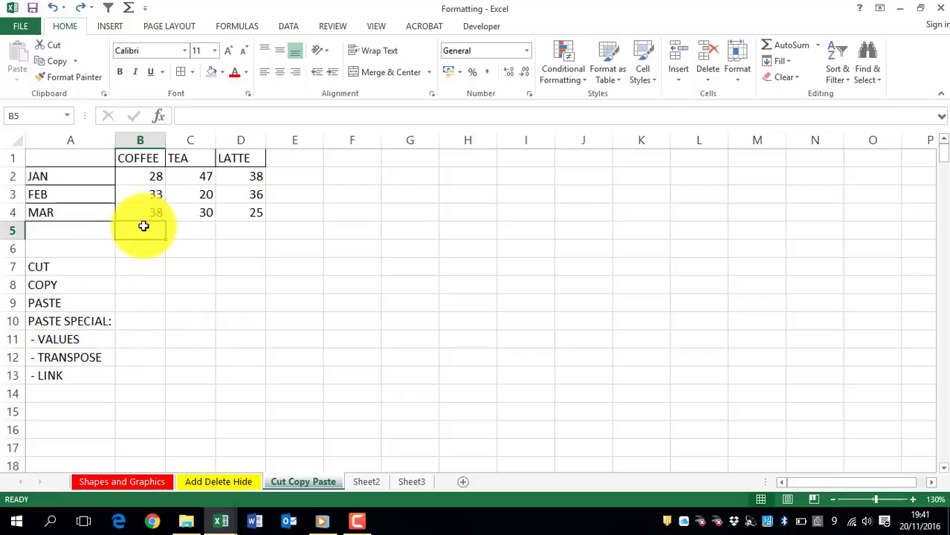
type("=SUM(")
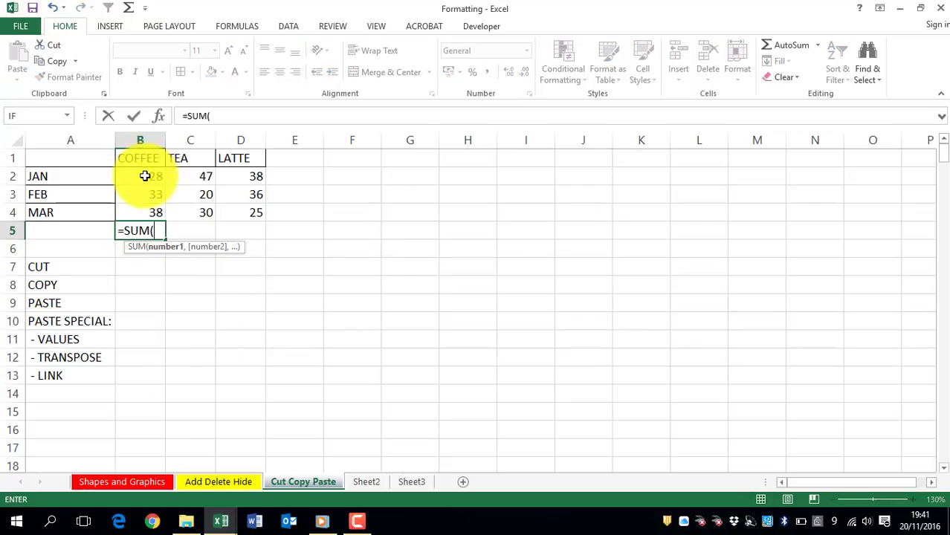
left_click_drag(142, 176, 146, 212)
key("Return")
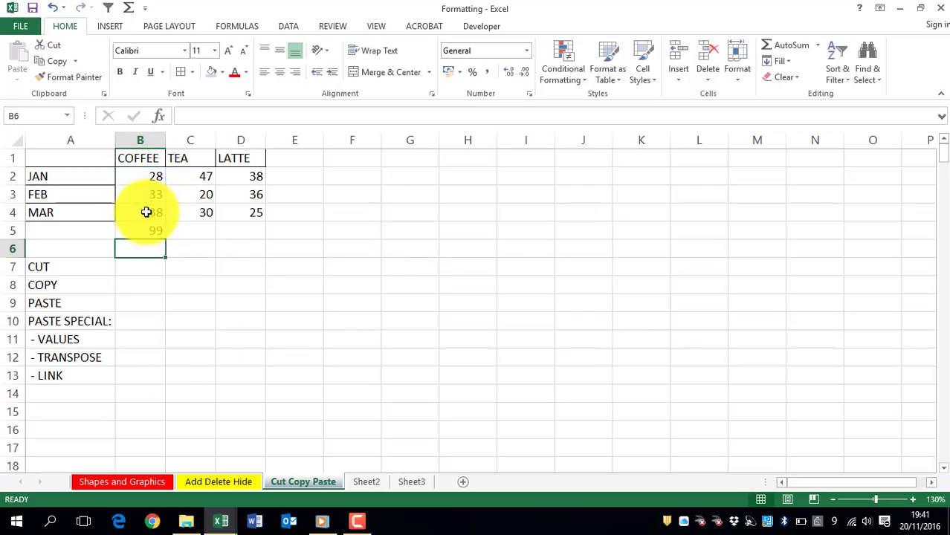
- Copy the COFFEE total formula from B5 across to C5:D5 for the TEA and LATTE columns
key("Up")
key("ctrl+c")
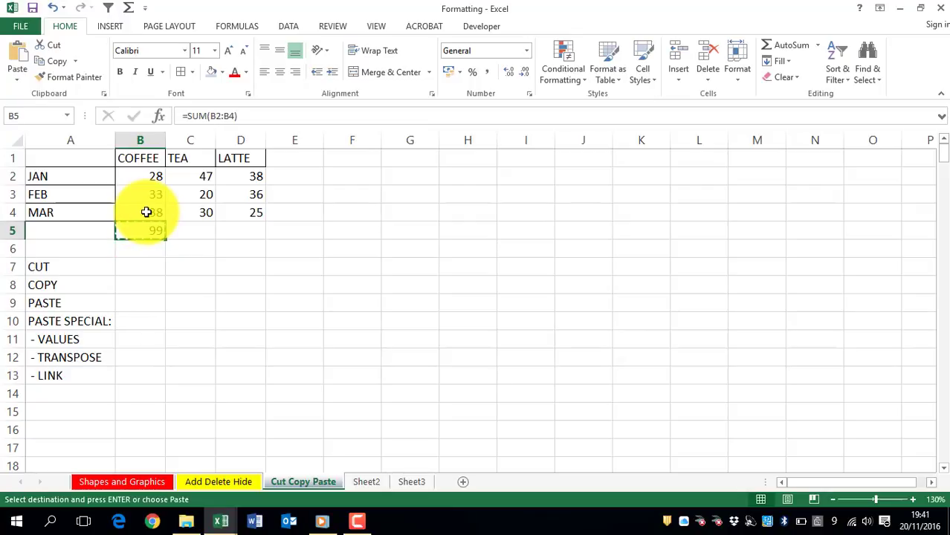
key("shift+Right")
key("shift+Right")
key("ctrl+v")
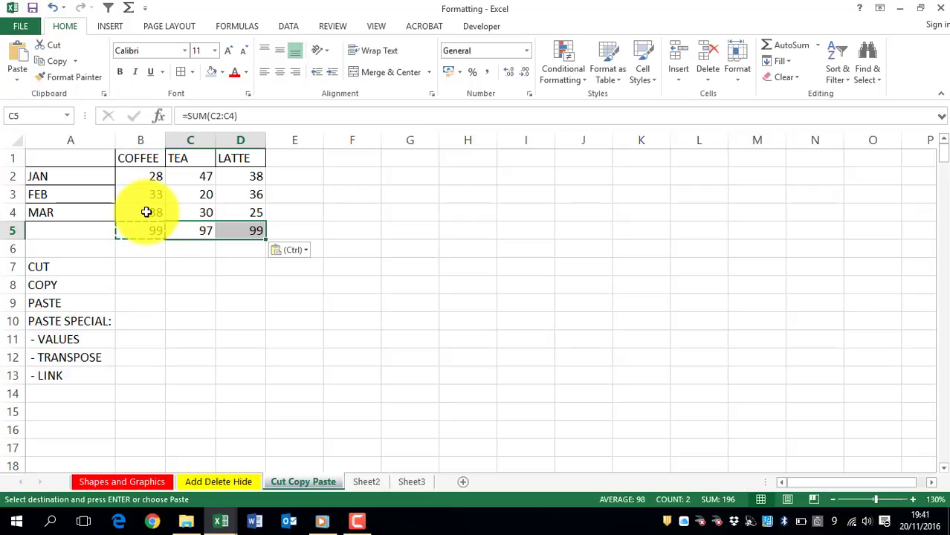
key("Escape")
- Enter the TEA and LATTE totals in C5 and D5 with AutoSum over rows 2 to 4
key("Left")
key("Right")
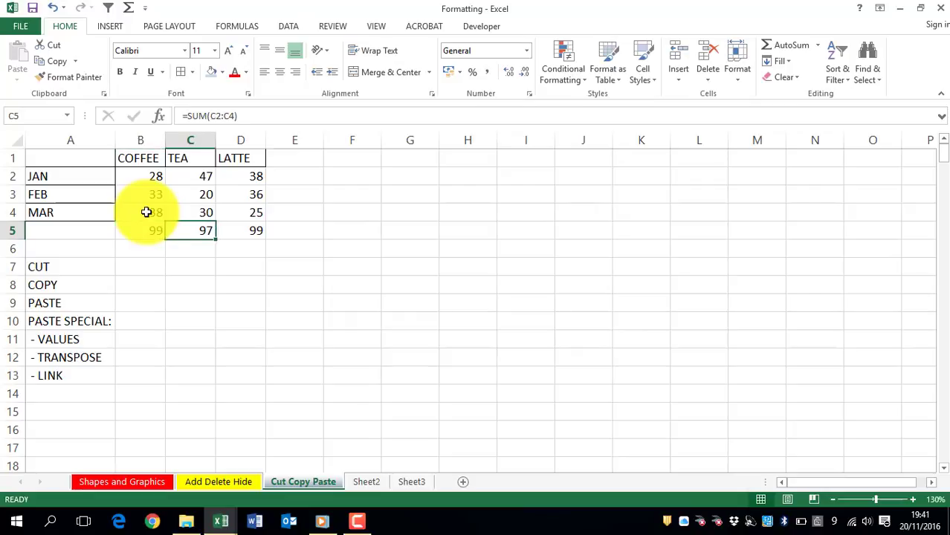
key("Right")
key("Left")
key("Left")
key("Right")
left_click(768, 46)
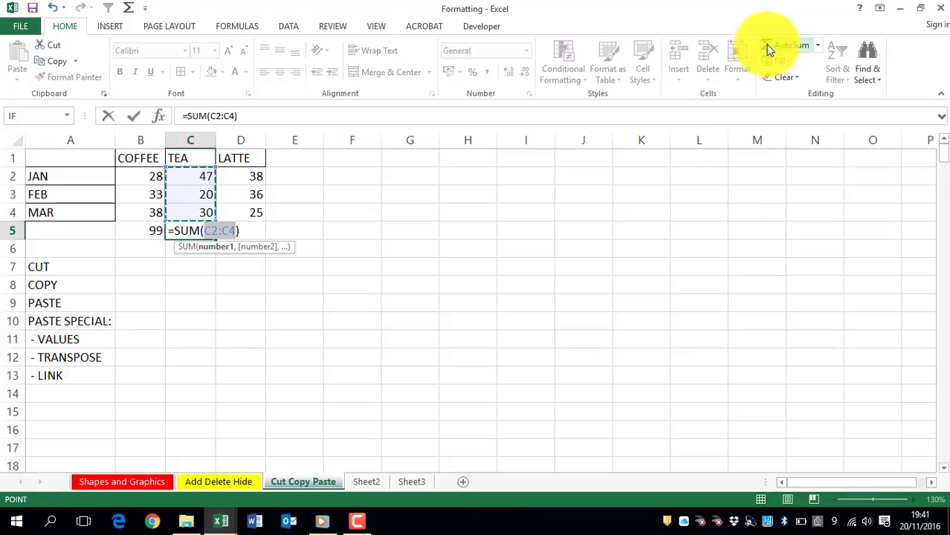
key("Return")
key("Up")
key("Right")
left_click(768, 46)
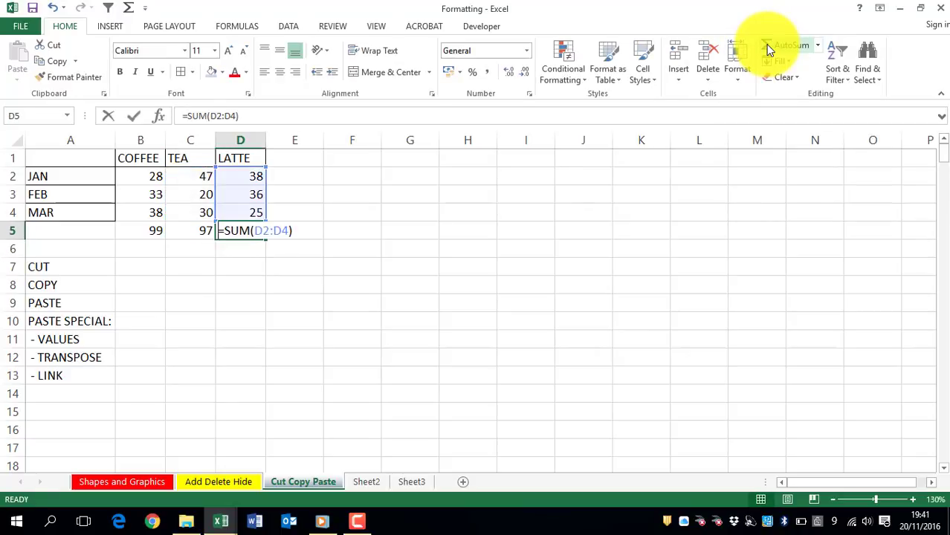
key("Return")
- Commit the LATTE total formula in D5 and return to the COFFEE total in B5
key("Up")
key("Left")
key("Left")
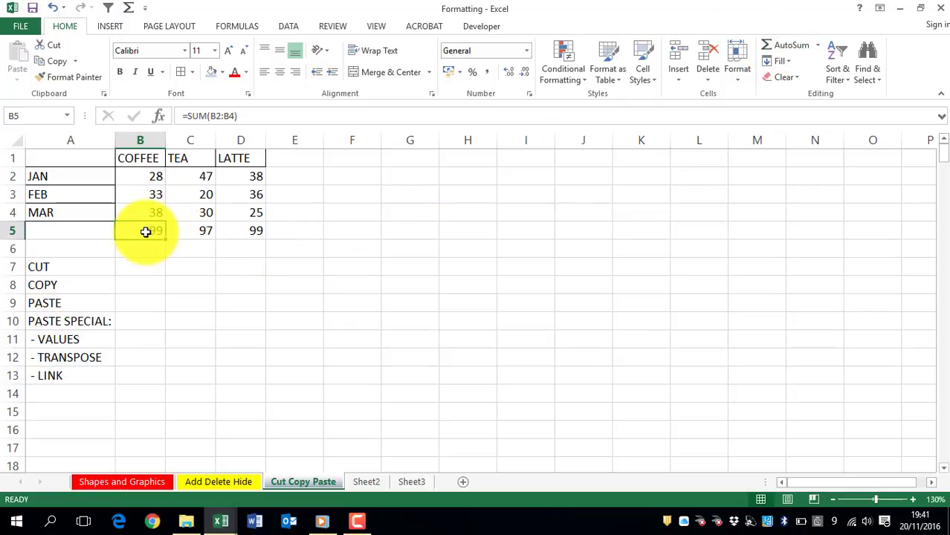
- Copy the totals in B5:D5 and paste them normally, with their formulas, starting at G5
left_click_drag(146, 232, 234, 231)
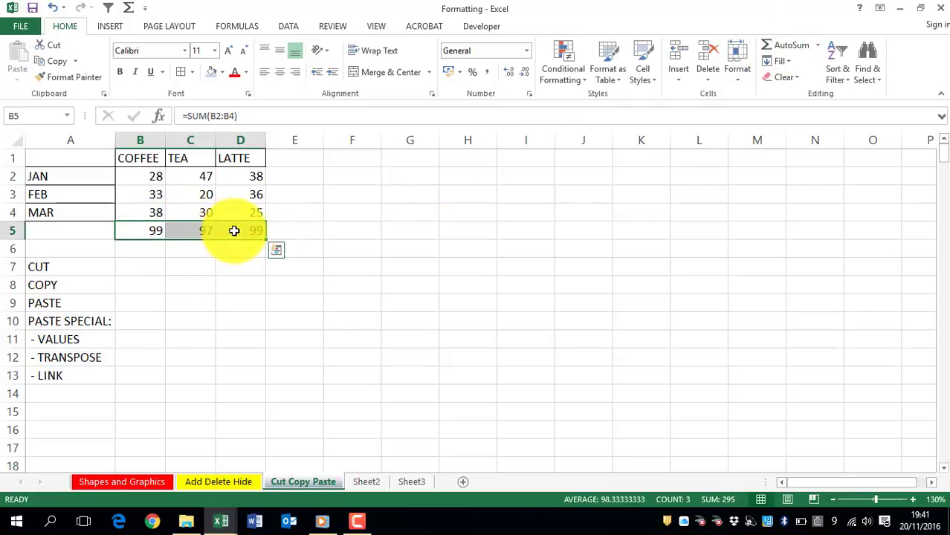
right_click(234, 230)
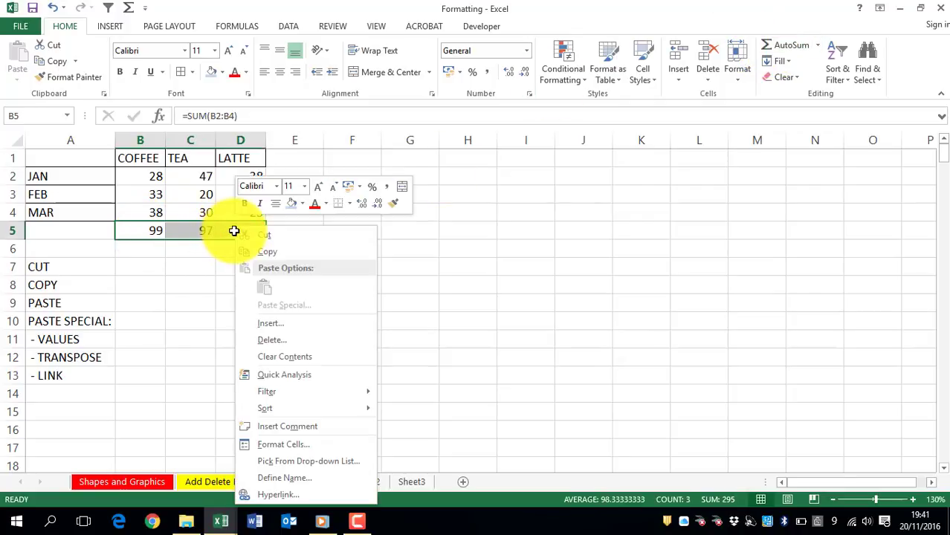
left_click(274, 251)
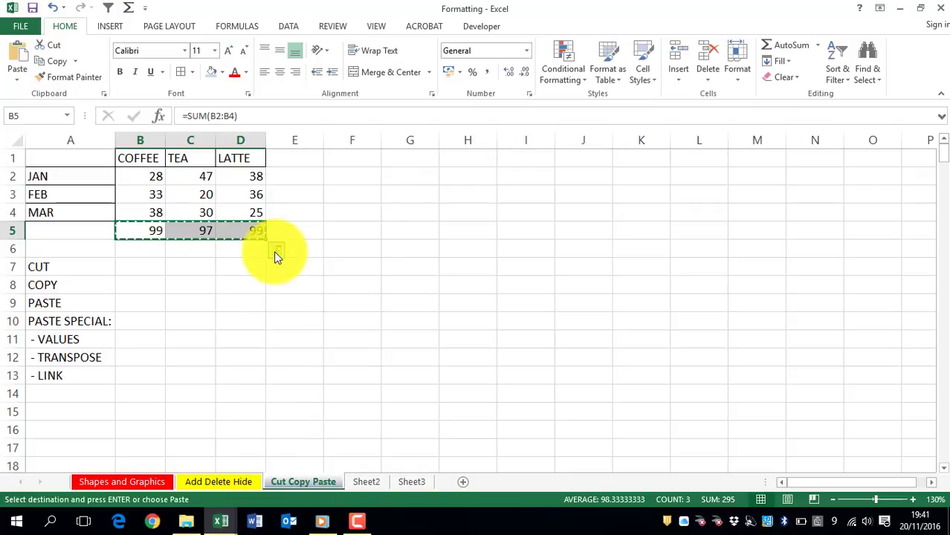
left_click(415, 231)
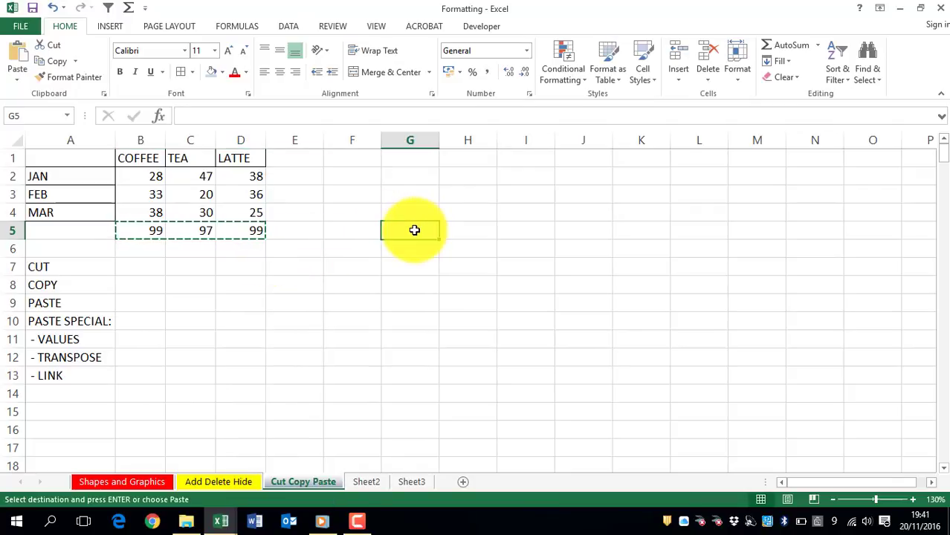
left_click(138, 231)
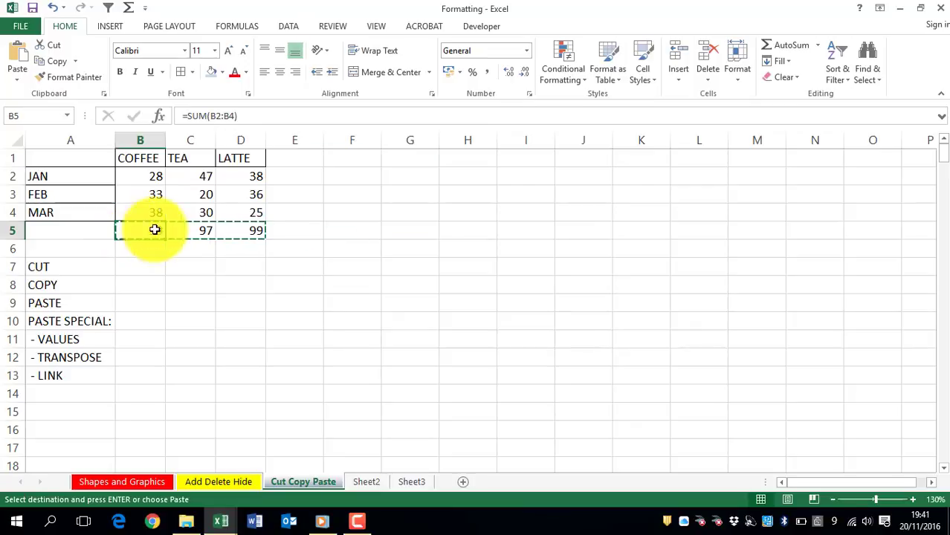
right_click(403, 229)
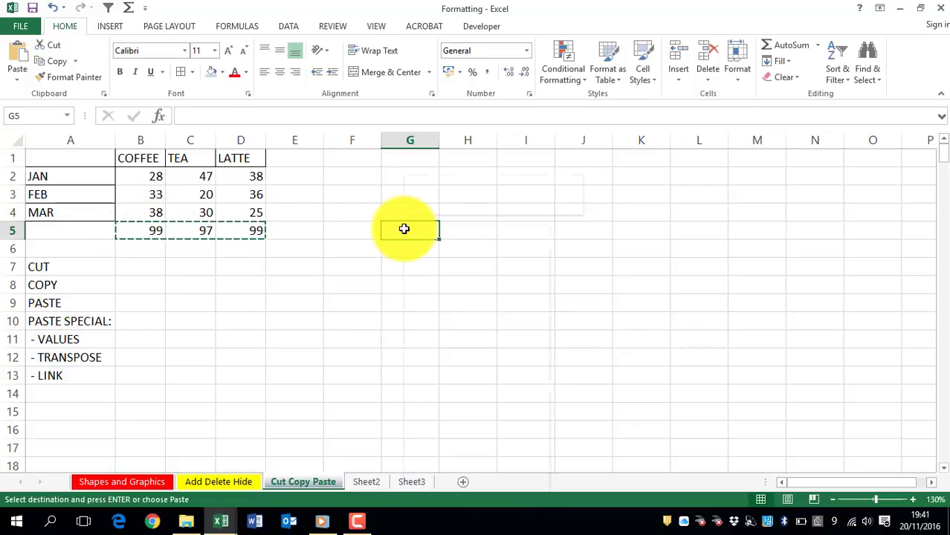
left_click(434, 288)
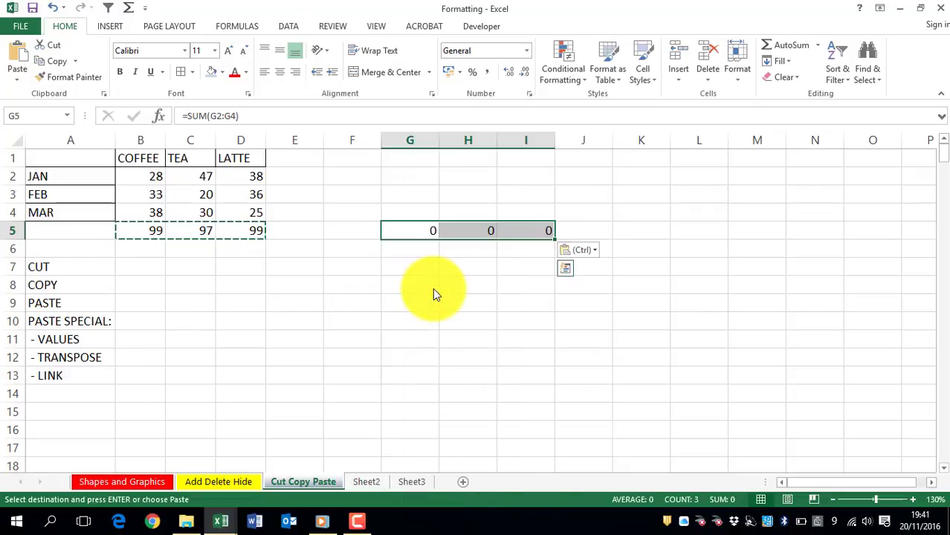
- Delete the pasted total formulas from G5:I5
left_click(417, 228)
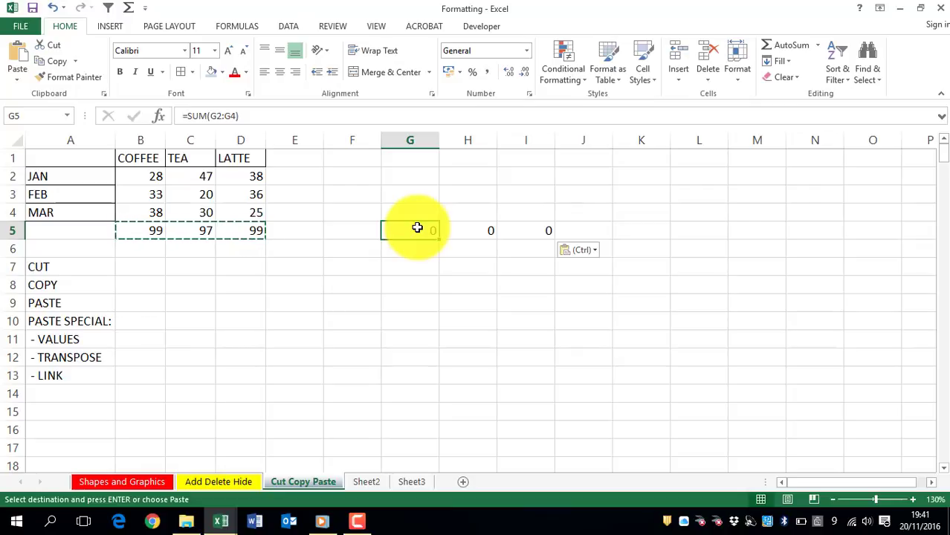
left_click(513, 227, "shift")
key("Delete")
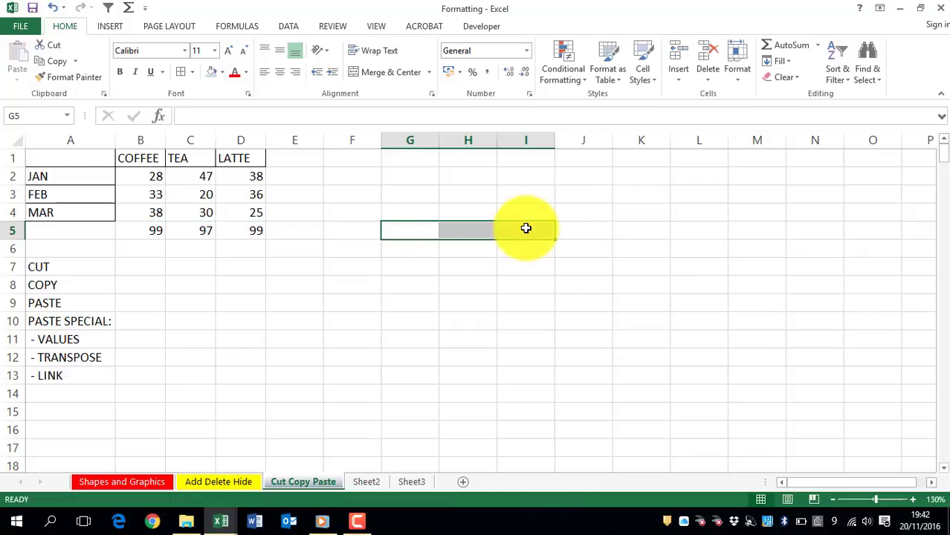
- Copy the totals in B5:D5 and paste them as values only starting at G5 using Paste Special
left_click_drag(152, 231, 258, 232)
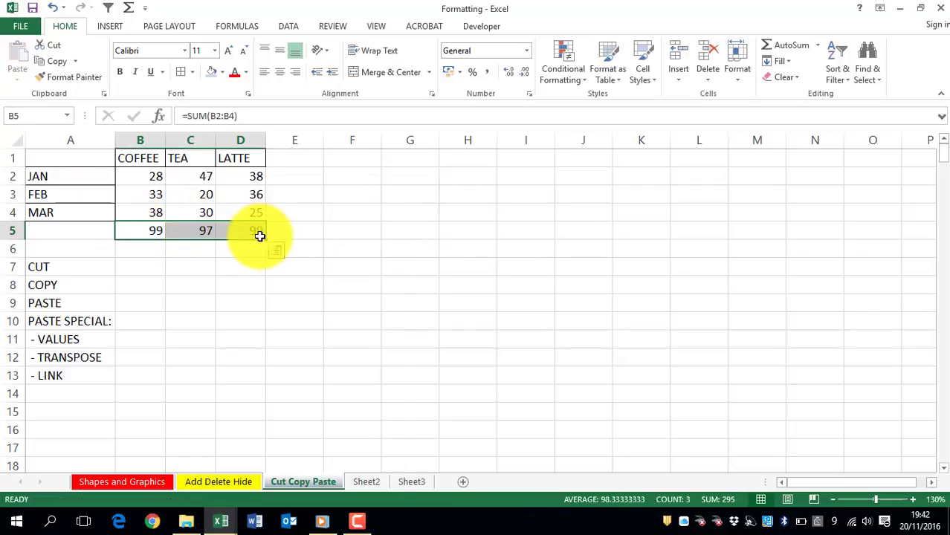
right_click(259, 228)
left_click(290, 252)
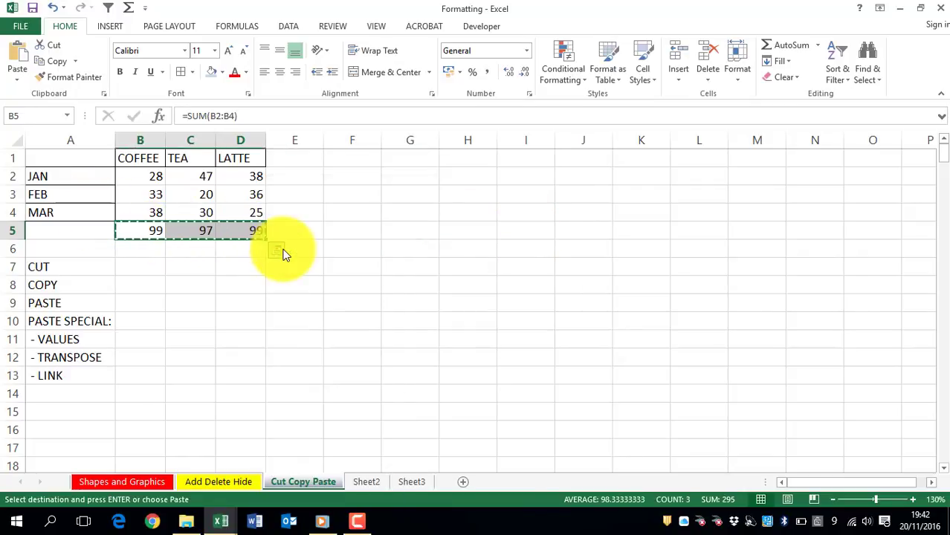
left_click(420, 227)
right_click(420, 227)
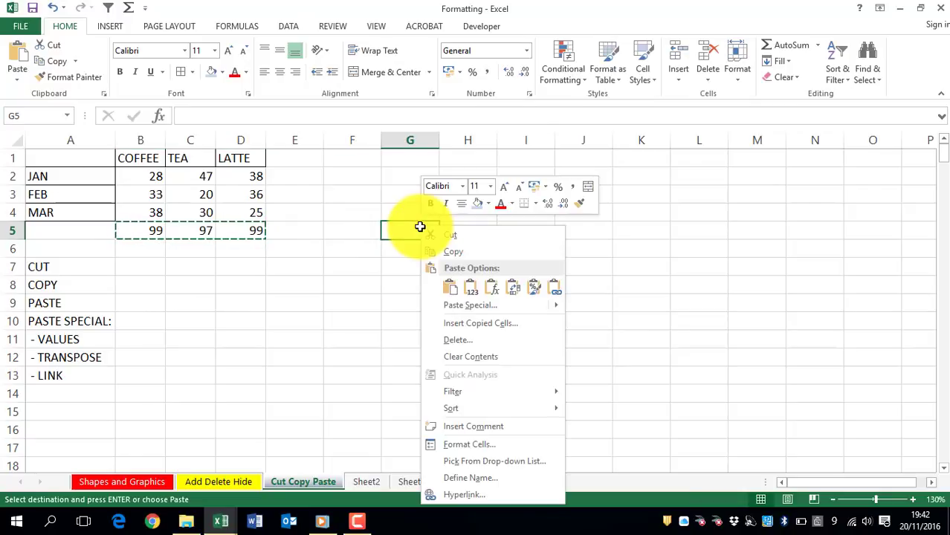
mouse_move(474, 309)
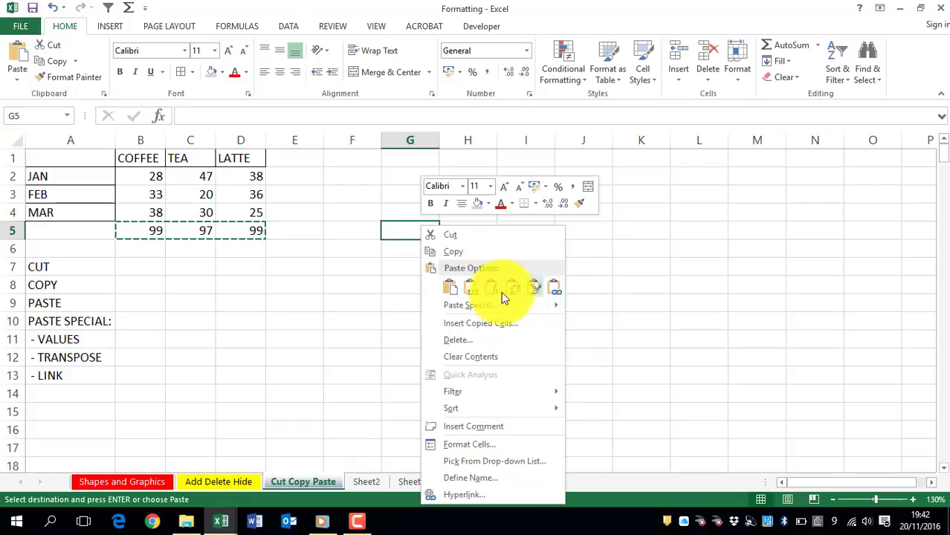
mouse_move(511, 311)
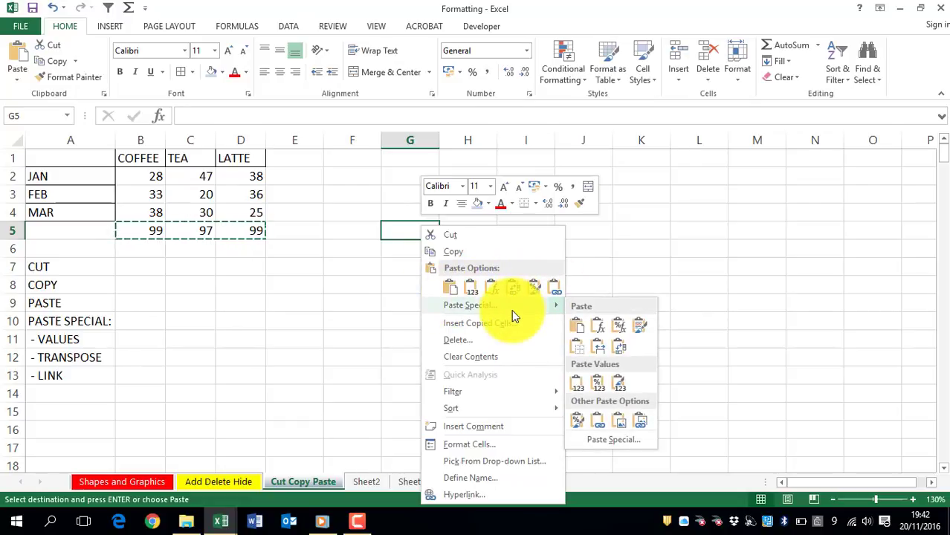
left_click(577, 385)
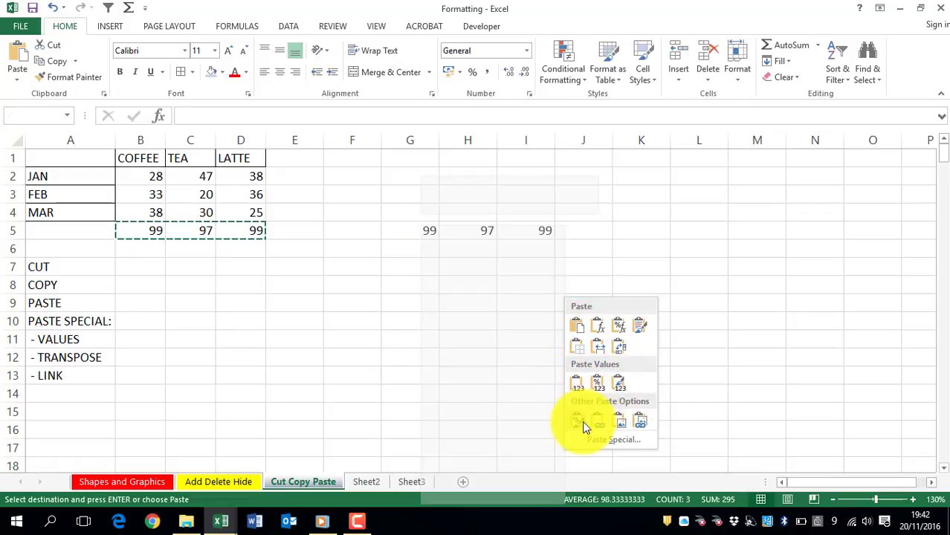
left_click(580, 383)
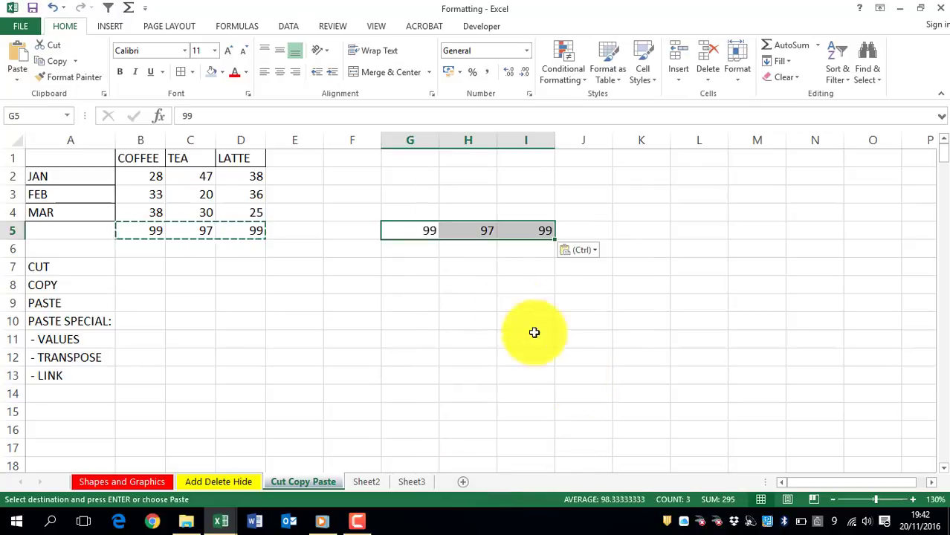
left_click(429, 231)
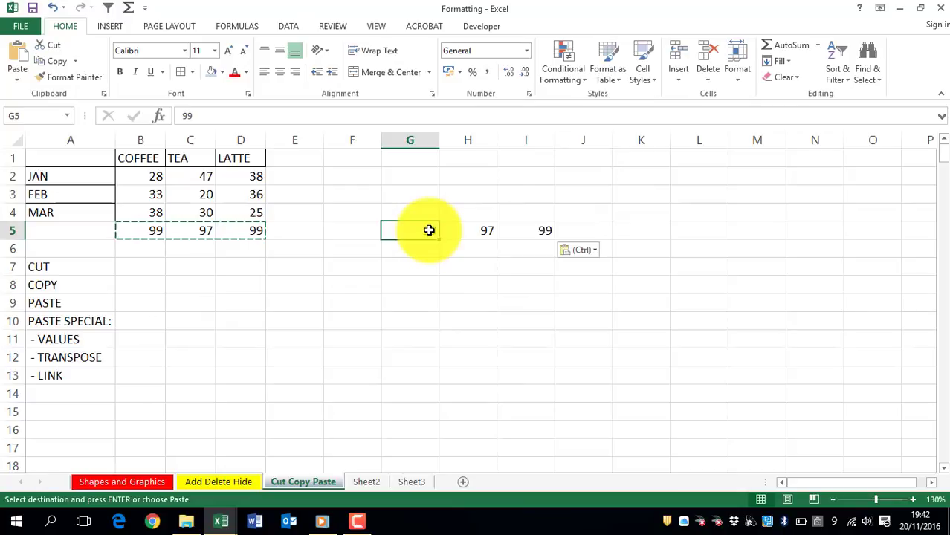
key("Escape")
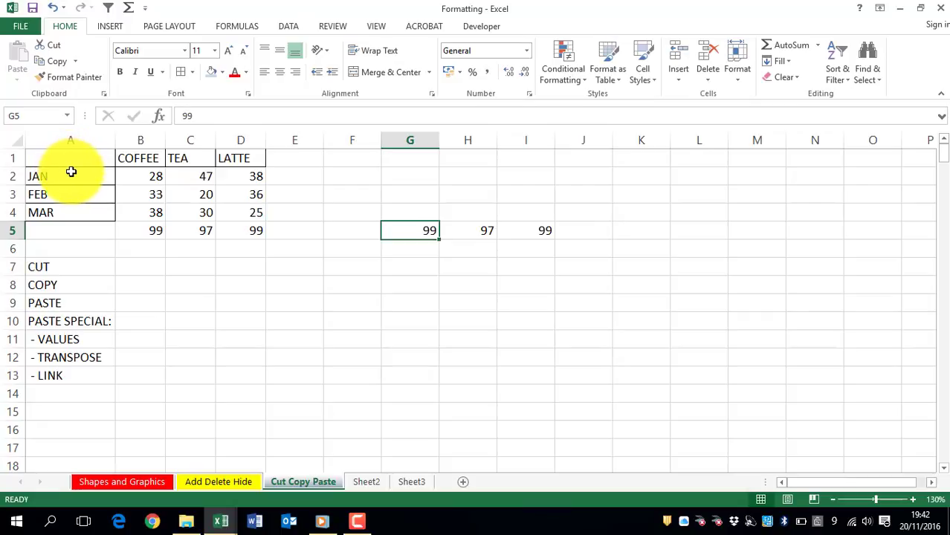
- Clear the pasted values from G5:I5
left_click_drag(70, 173, 73, 215)
left_click_drag(162, 159, 224, 162)
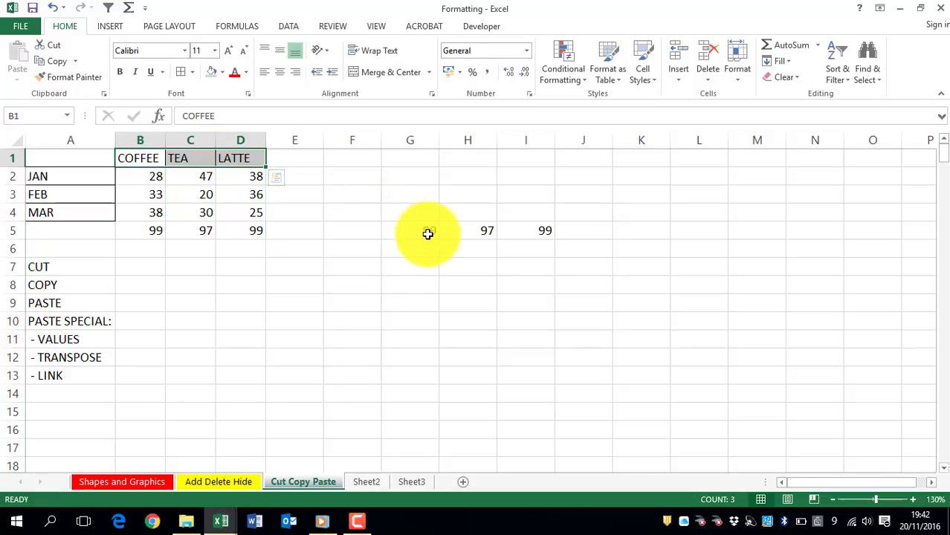
left_click_drag(428, 234, 538, 234)
key("Delete")
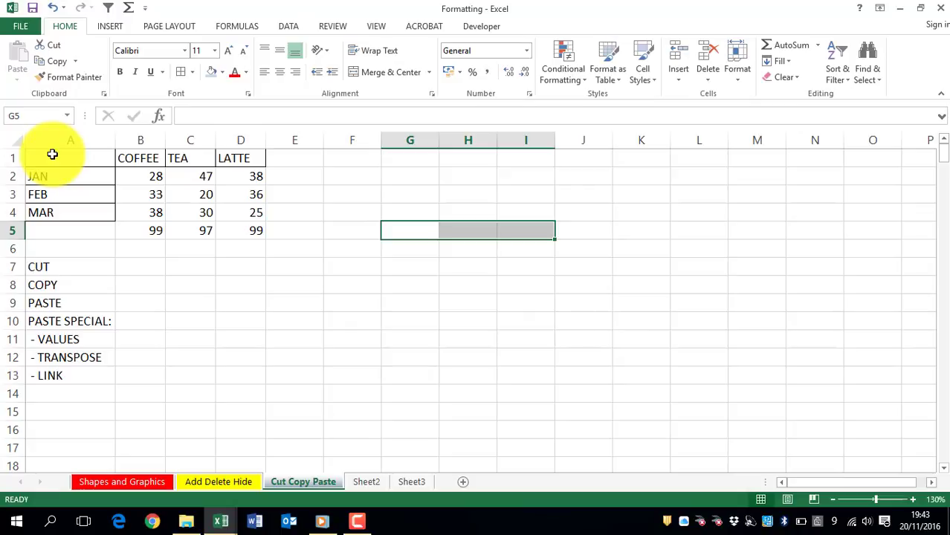
- Copy the monthly drinks table in A1:D4 and paste it transposed starting at F1 using Paste Special
left_click_drag(52, 154, 243, 212)
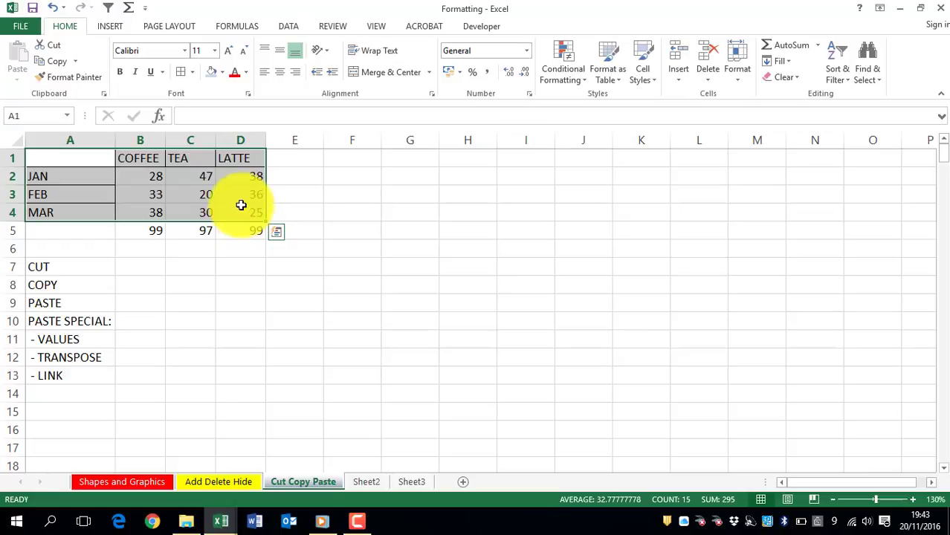
right_click(240, 204)
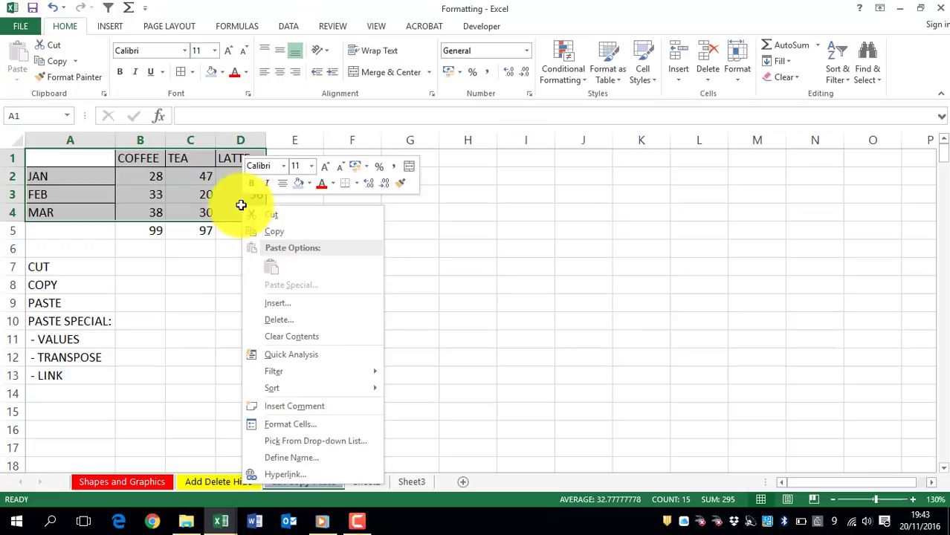
left_click(280, 234)
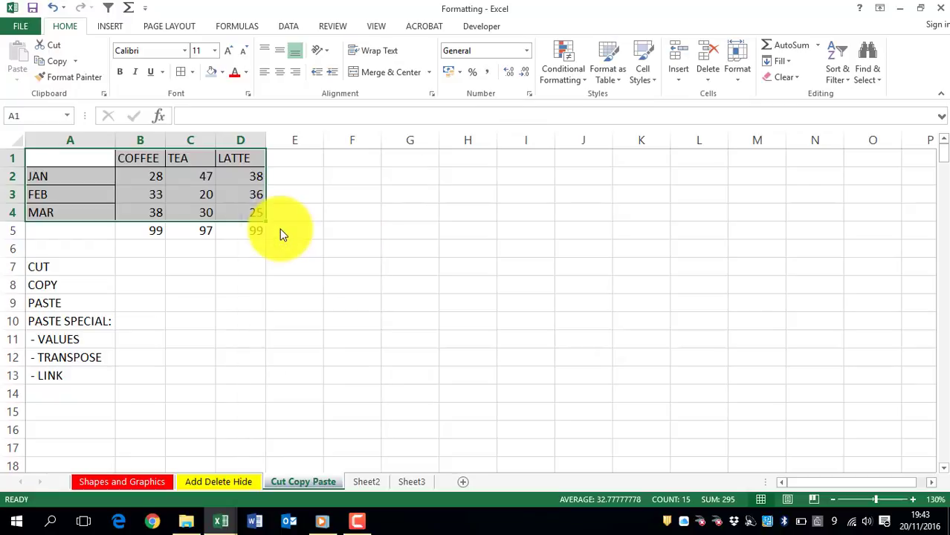
left_click(358, 161)
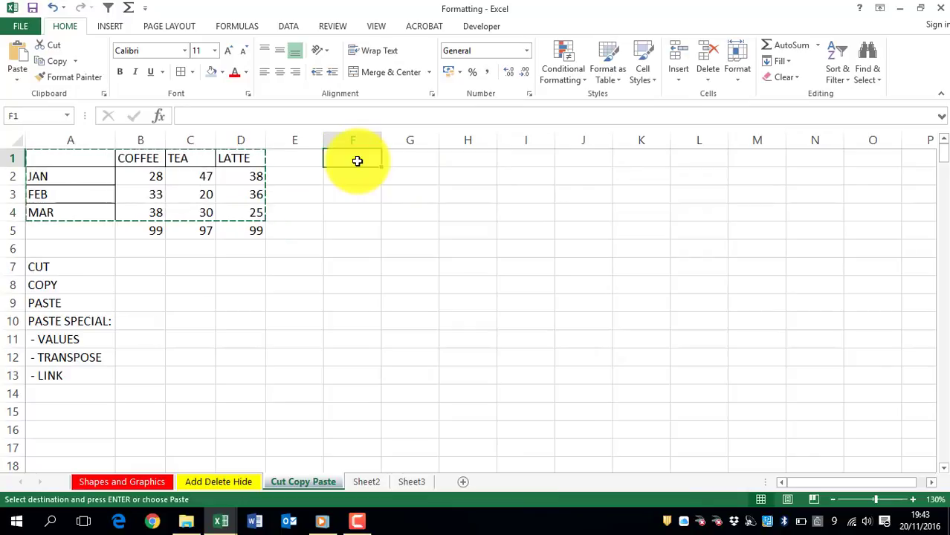
right_click(357, 161)
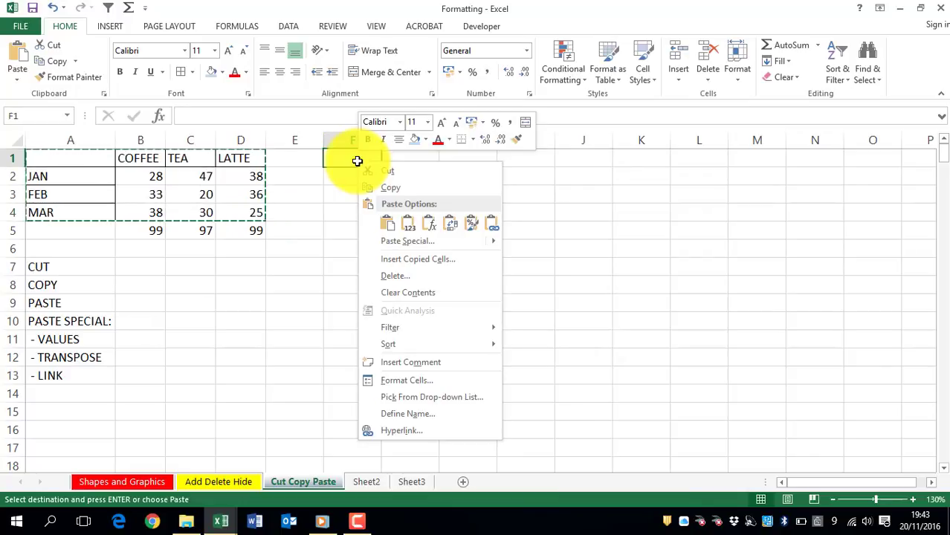
mouse_move(441, 244)
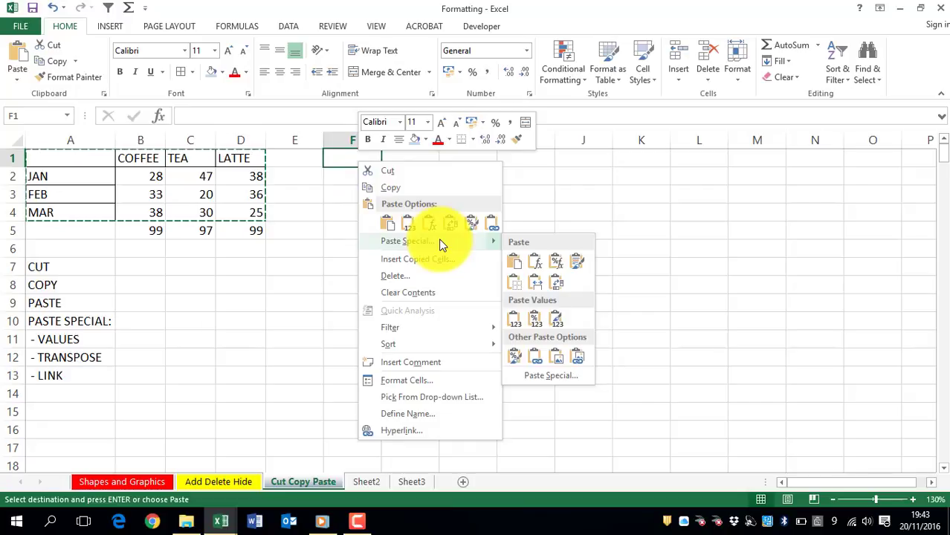
left_click(562, 288)
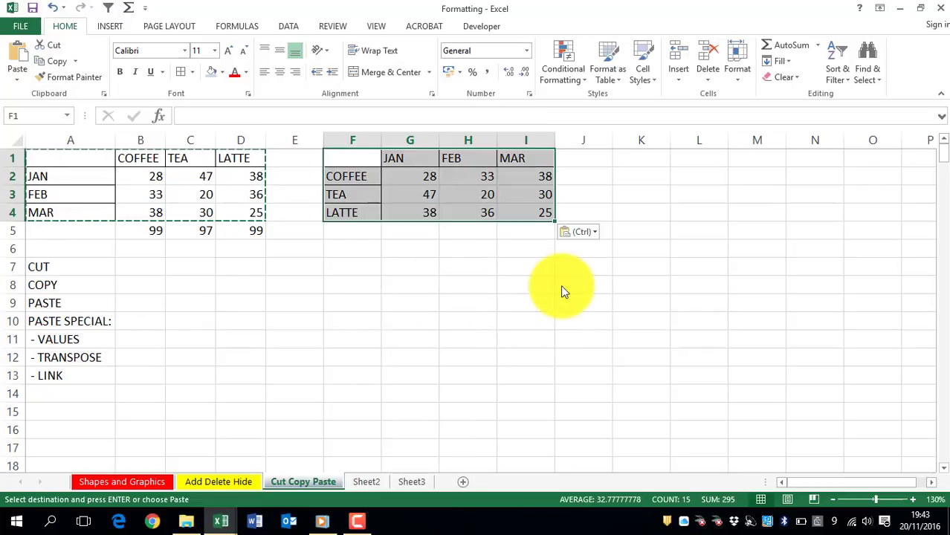
left_click(414, 188)
key("Escape")
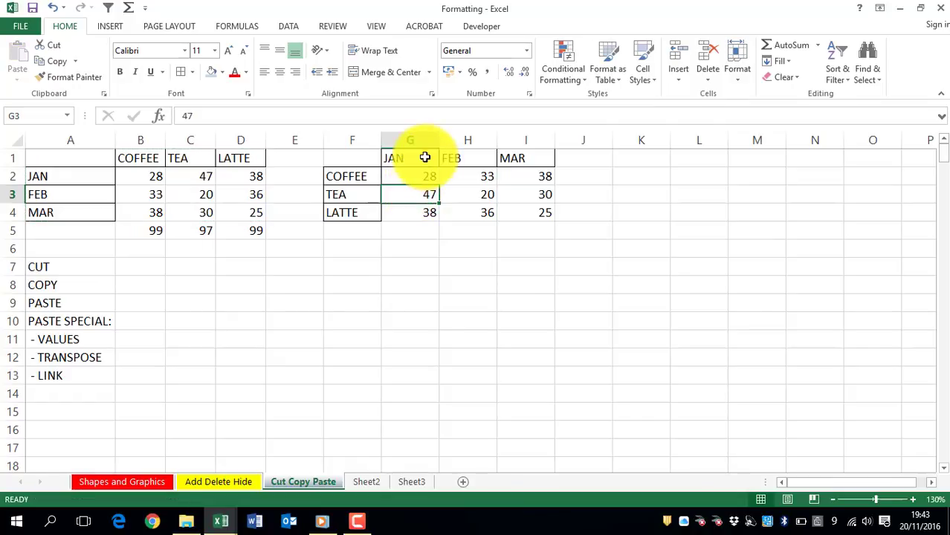
- Review the transposed table's month headings, drink labels and first figure, plus the topic list in A7:A13
left_click_drag(422, 157, 533, 157)
left_click_drag(344, 176, 343, 217)
left_click(413, 179)
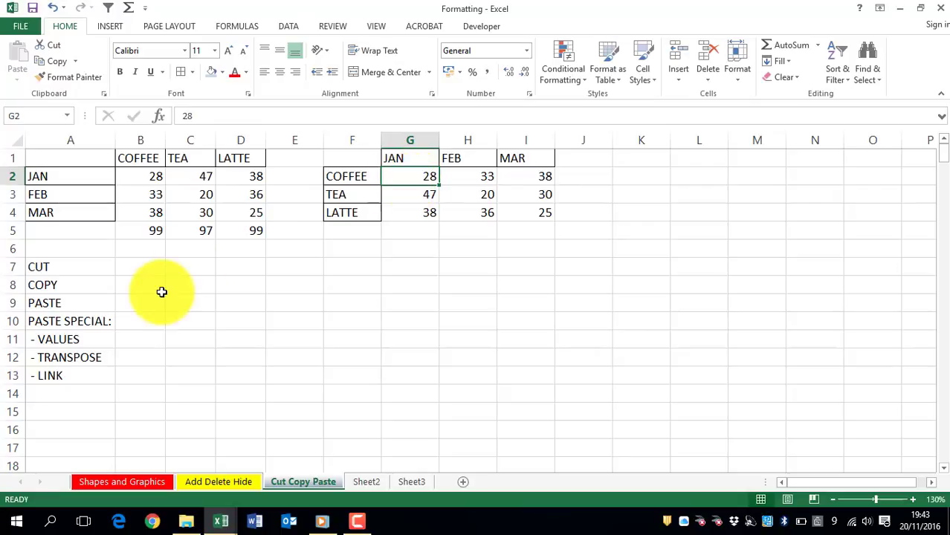
left_click(56, 267)
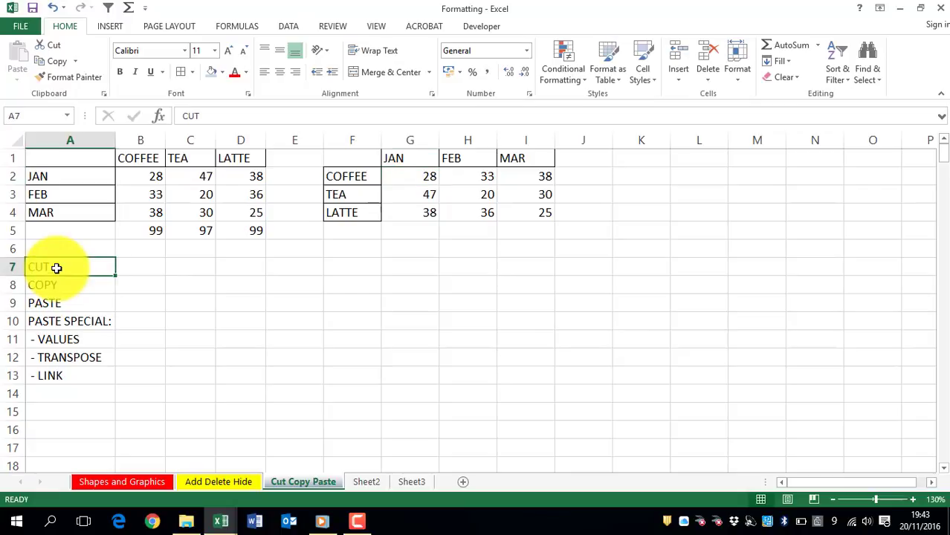
left_click(54, 370)
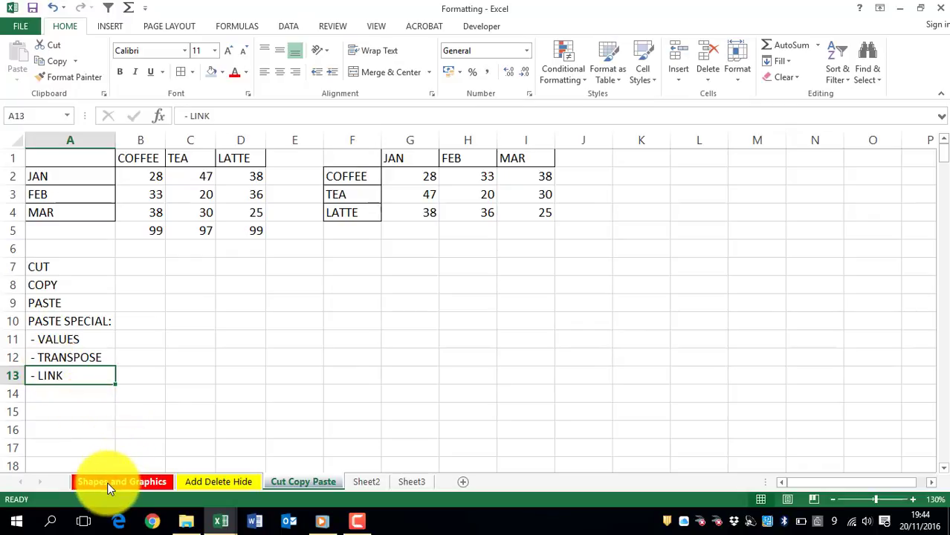
- Copy the Chai Qtr 1 sales figure in C2 of the Shapes and Graphics sheet
left_click(132, 482)
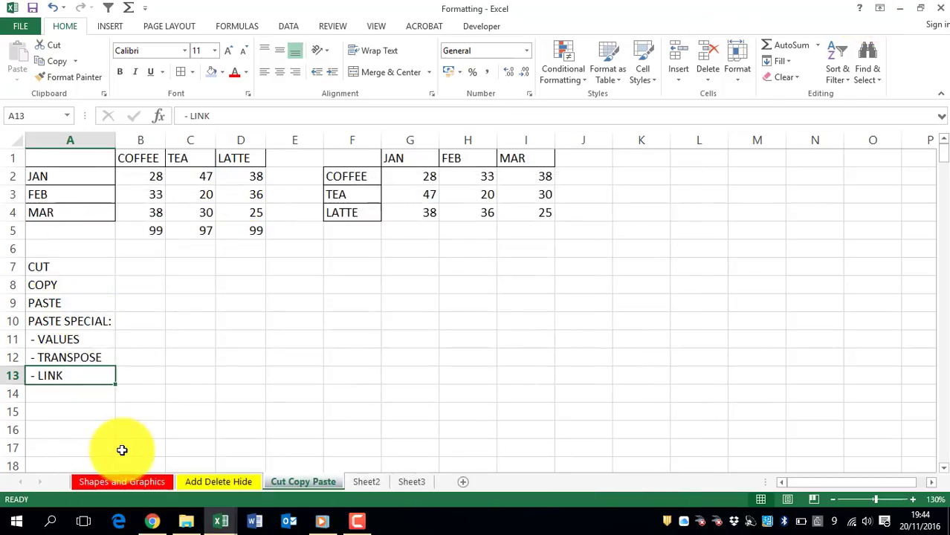
left_click(123, 480)
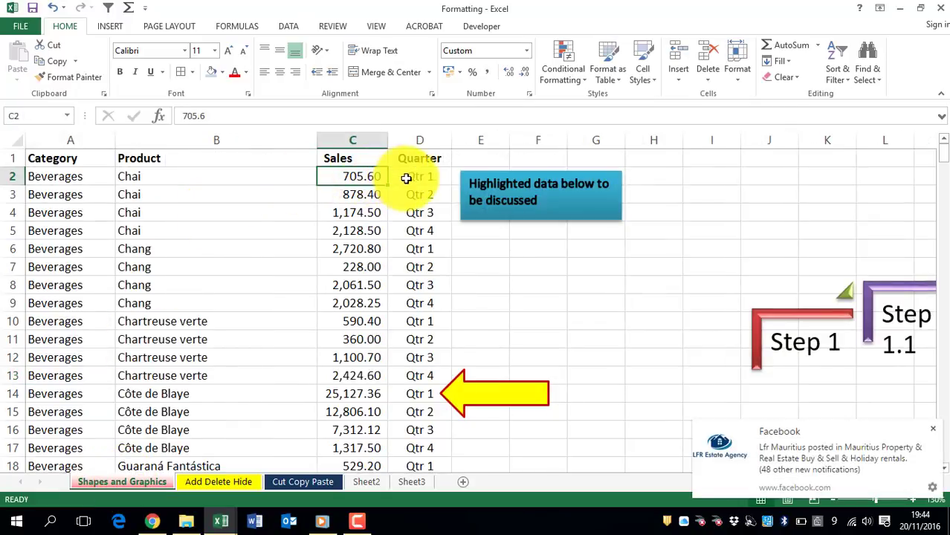
right_click(348, 180)
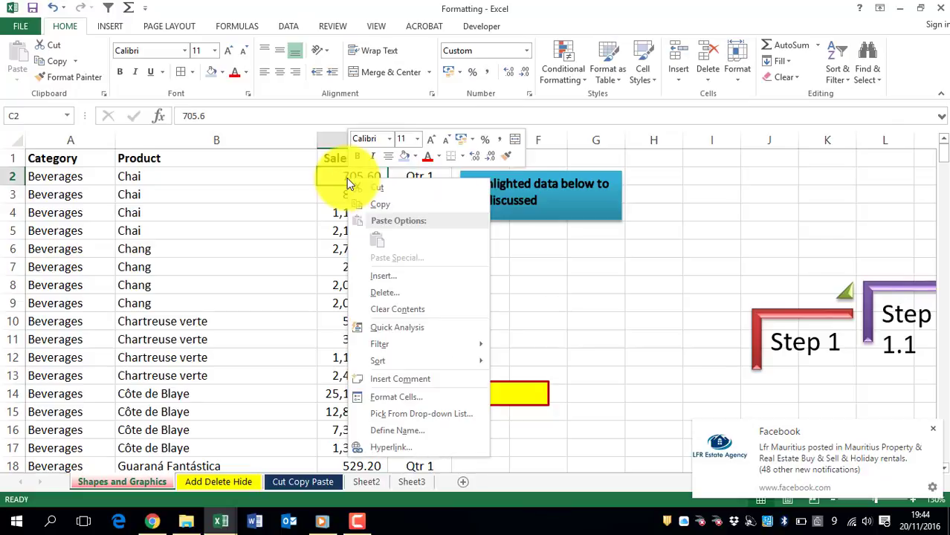
left_click(398, 208)
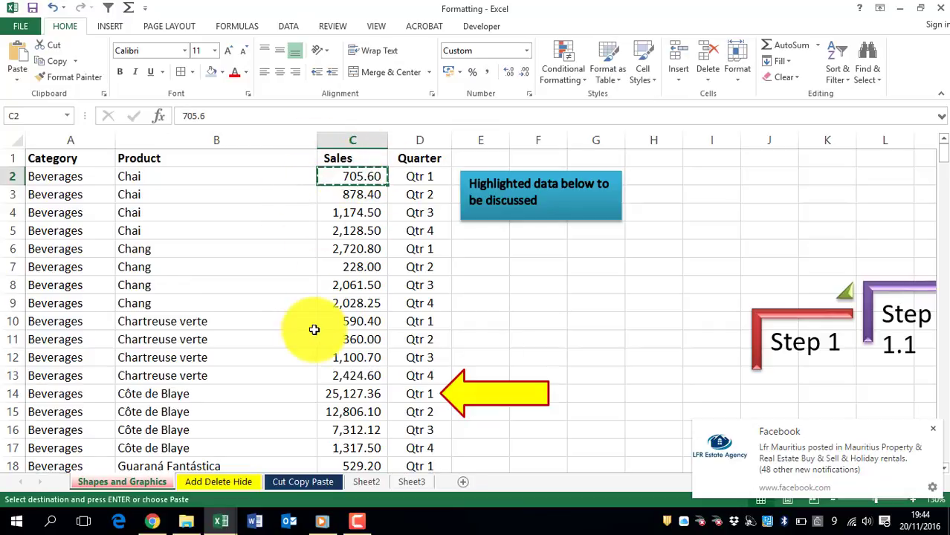
- Paste the copied sales figure as a link into B7 of the Cut Copy Paste sheet using Paste Special, and check the cell's formula
left_click(295, 482)
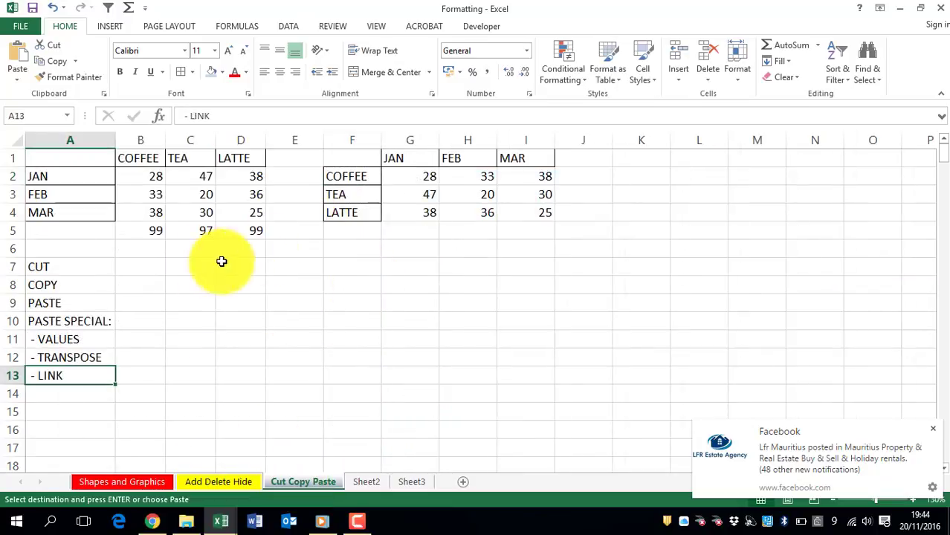
left_click(149, 267)
right_click(149, 268)
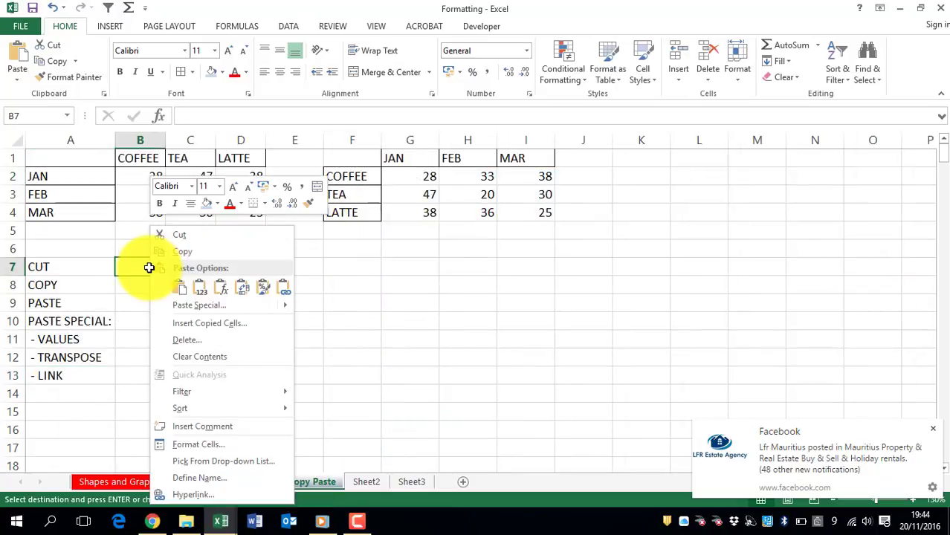
mouse_move(238, 316)
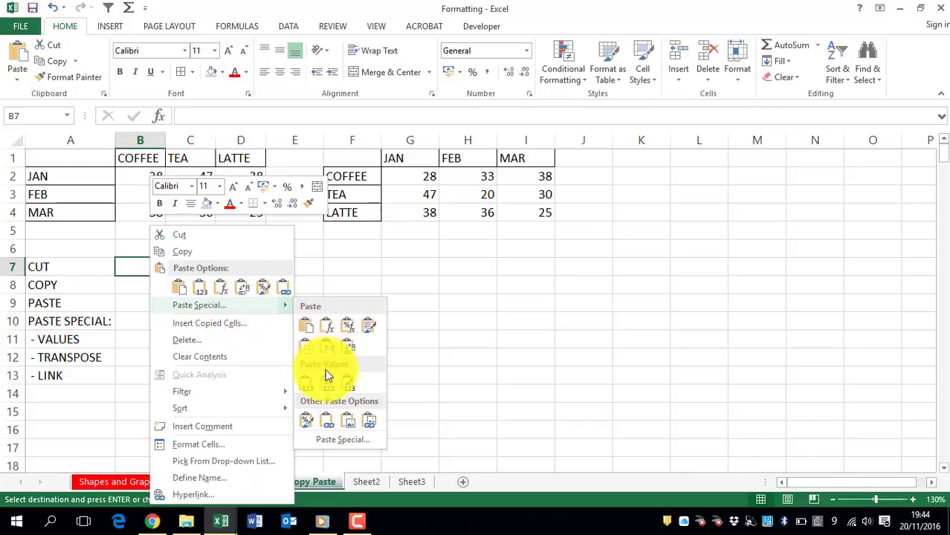
left_click(327, 426)
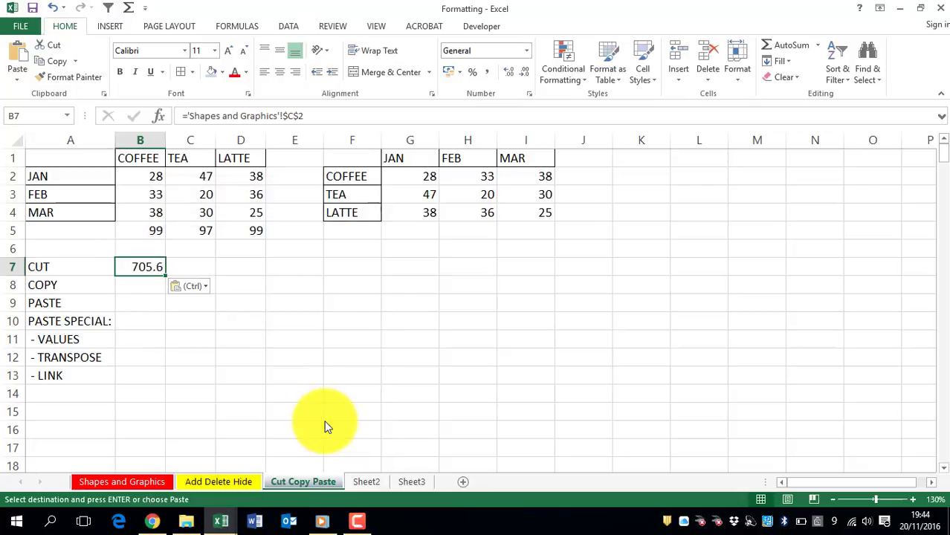
left_click(291, 320)
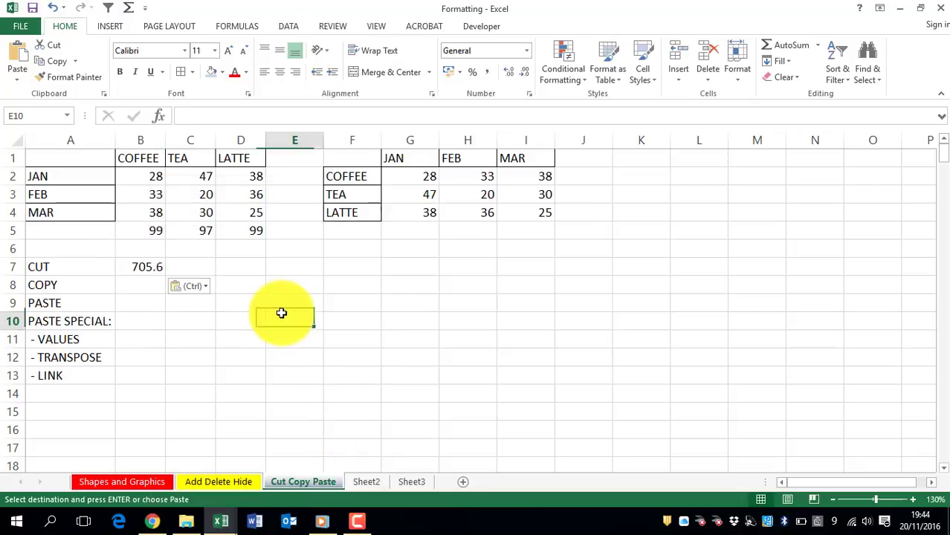
left_click(138, 266)
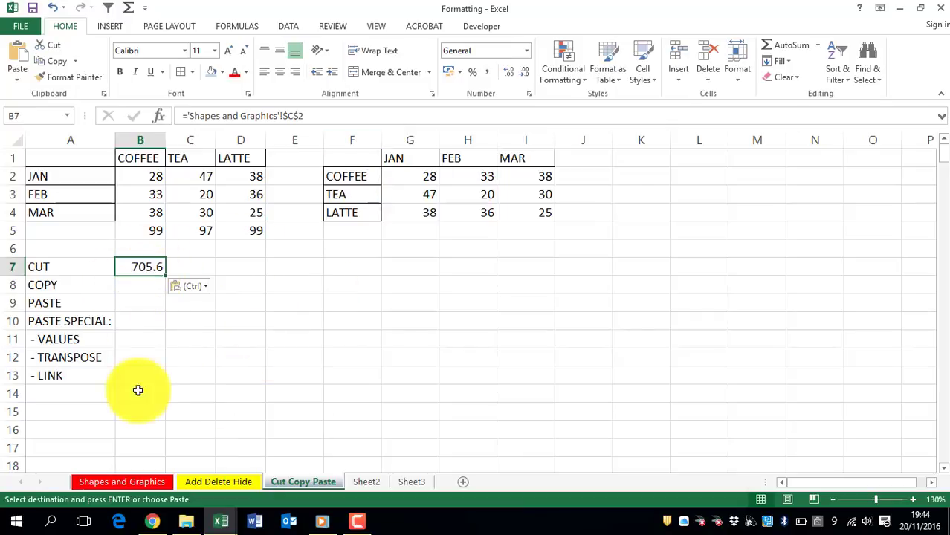
- Set C2 of the Shapes and Graphics sheet to 2000 and check the linked cell B7 on the Cut Copy Paste sheet
left_click(135, 482)
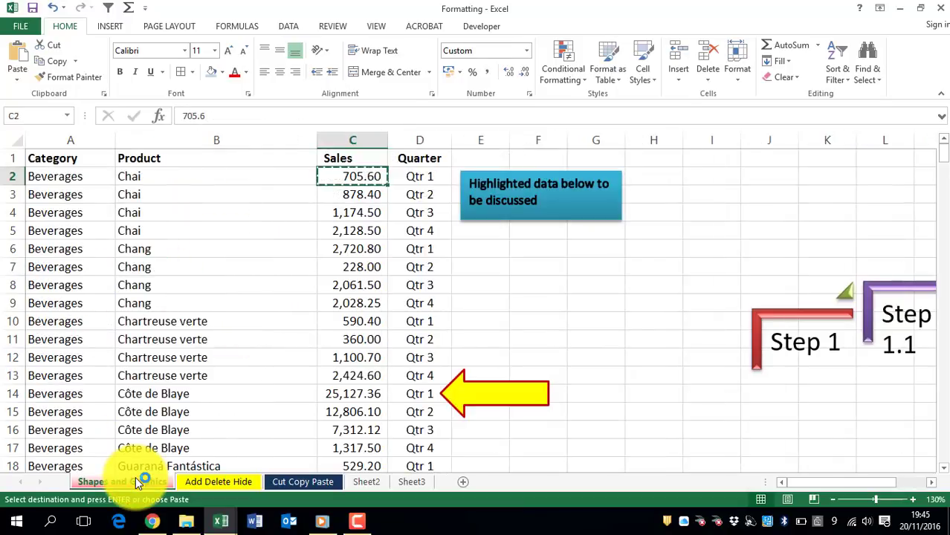
key("Escape")
left_click(344, 176)
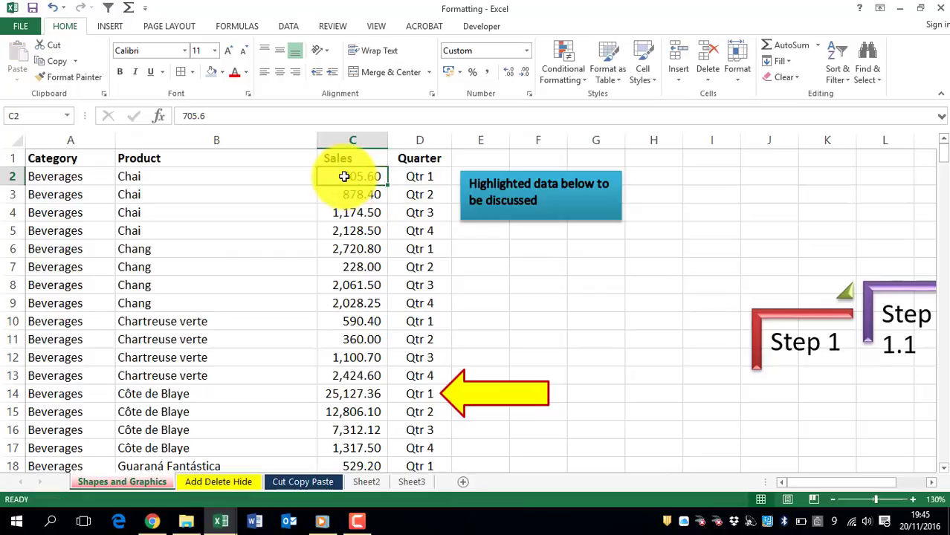
type("2000")
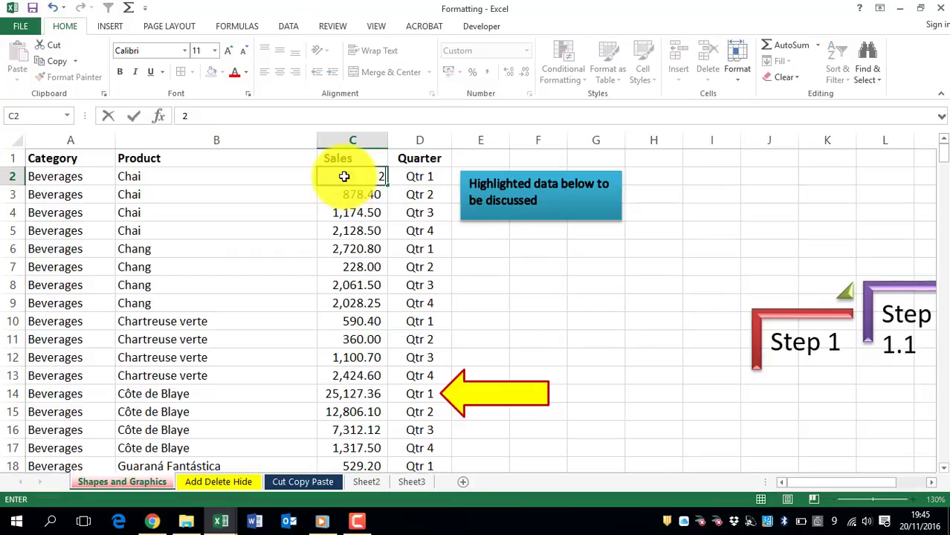
key("Return")
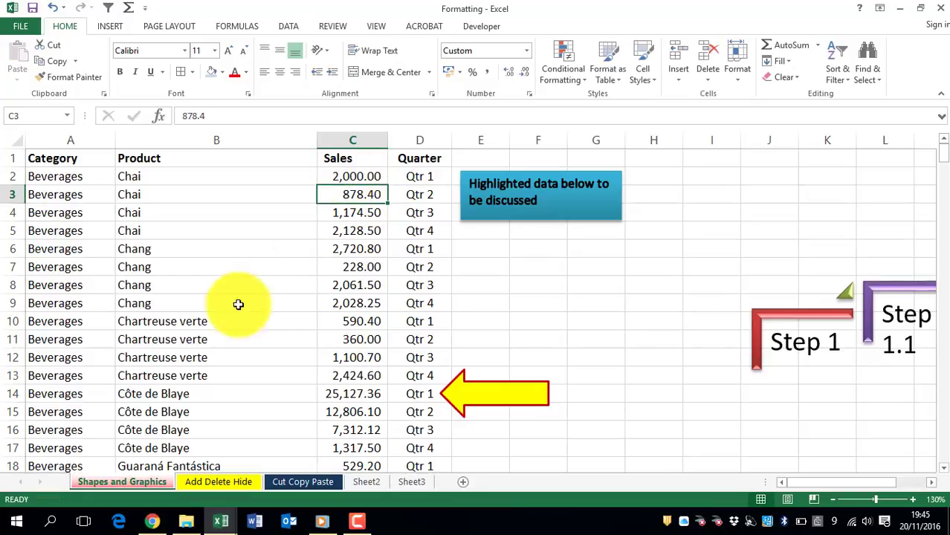
left_click(305, 482)
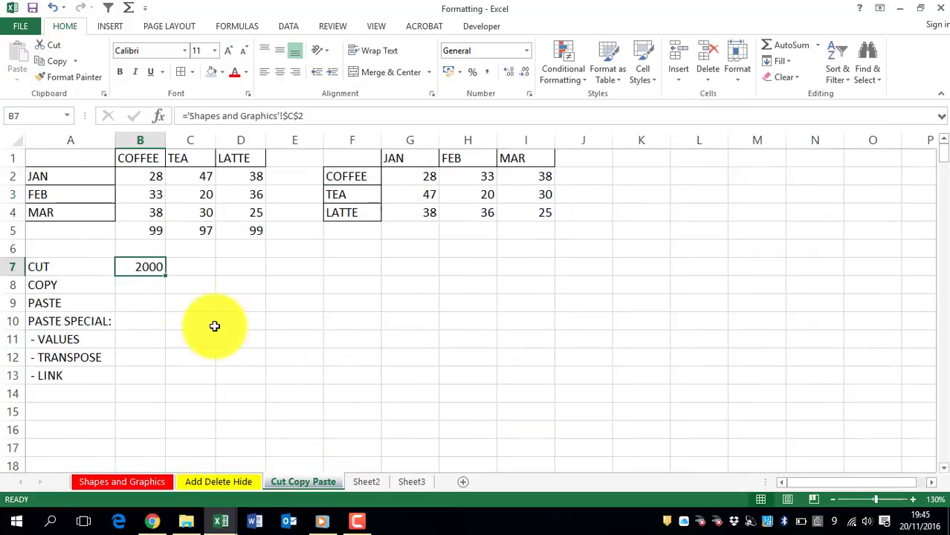